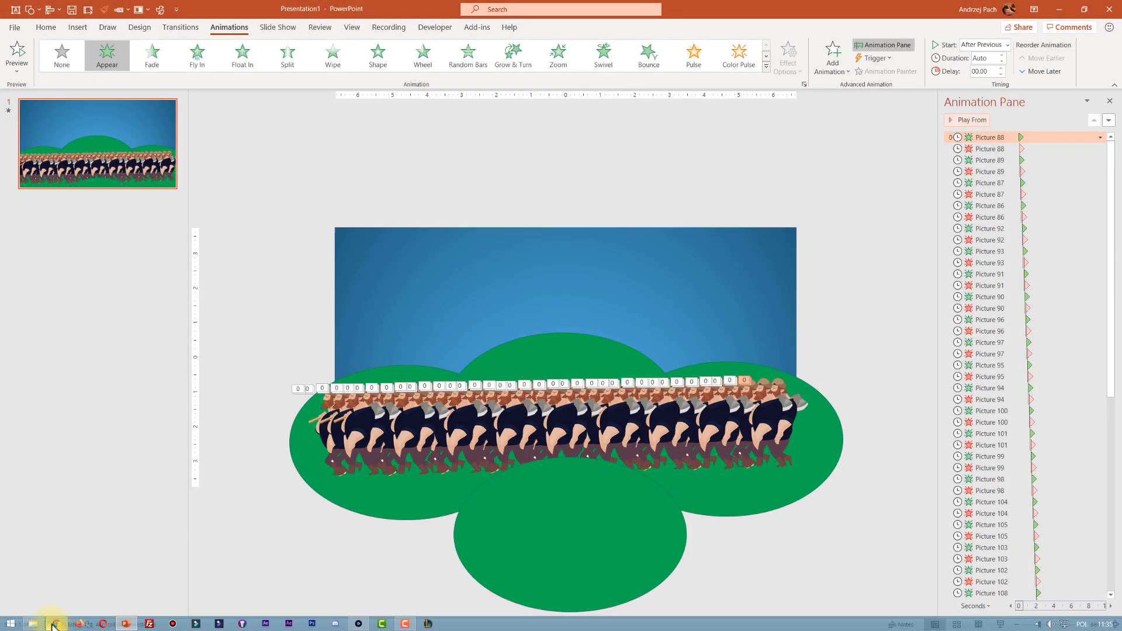
# Review the walk cycle cartoon source on Vecteezy and preview the downloaded image, then close the viewer
pyautogui.click(116, 624)
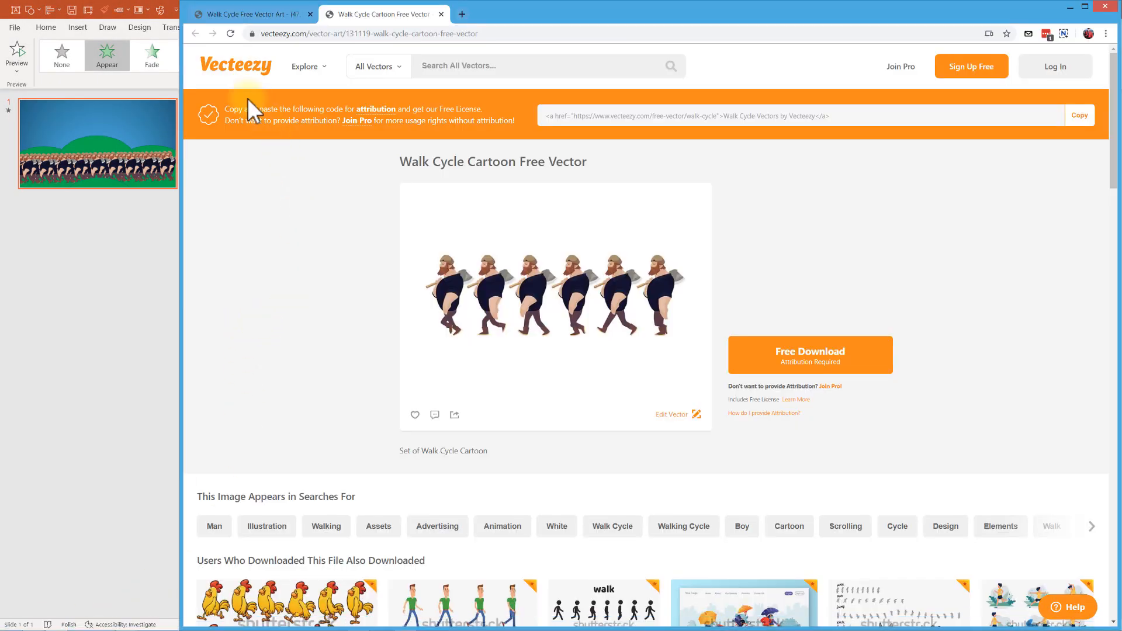
pyautogui.click(264, 22)
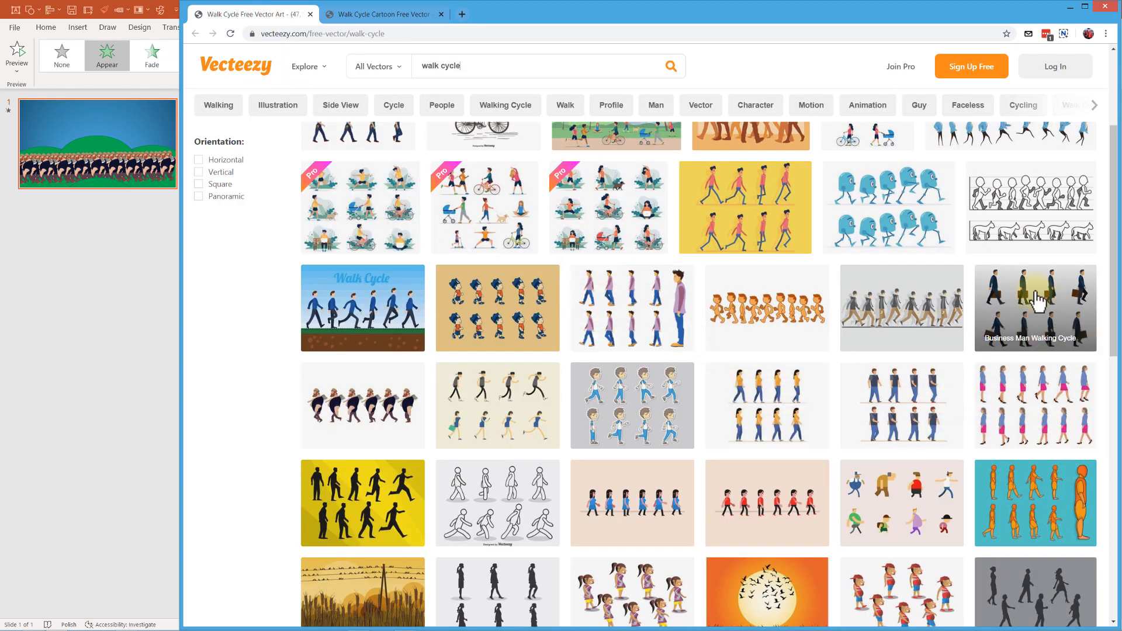
pyautogui.scroll(-3, 710, 354)
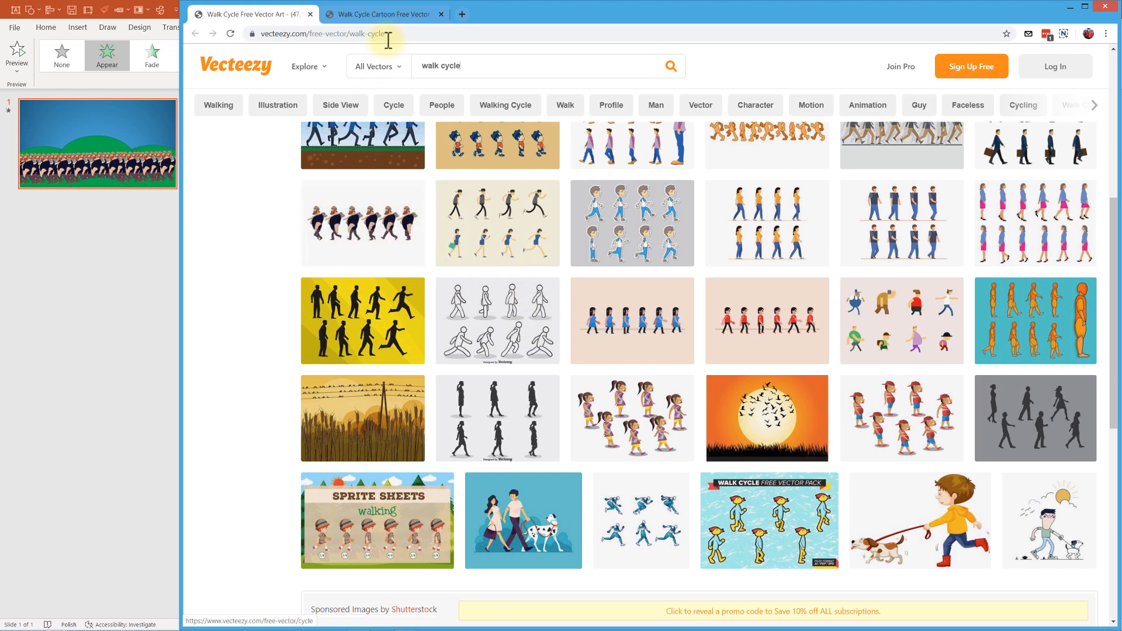
pyautogui.click(373, 16)
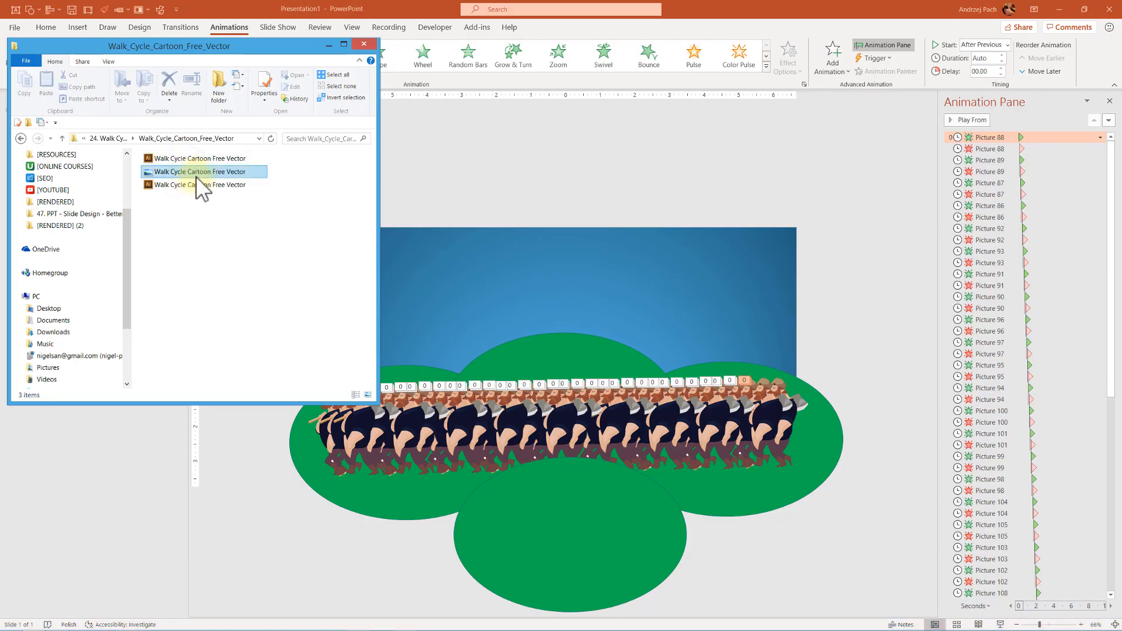
pyautogui.click(194, 174)
pyautogui.doubleClick(194, 174)
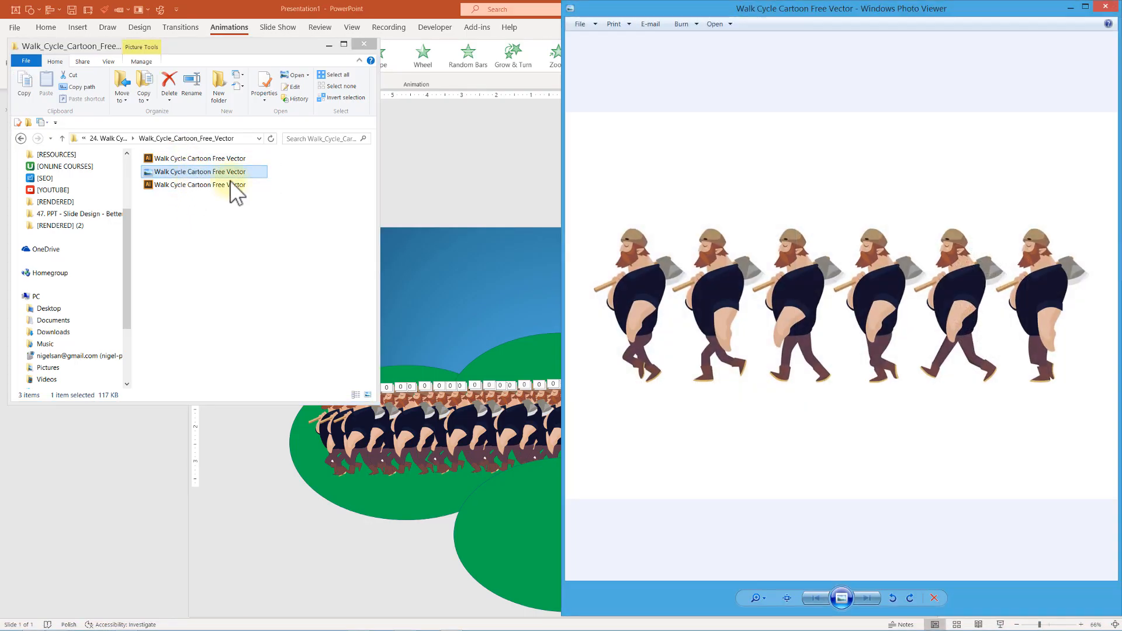
pyautogui.click(1110, 9)
# Add a new slide after the first slide
pyautogui.click(42, 507)
pyautogui.rightClick(101, 220)
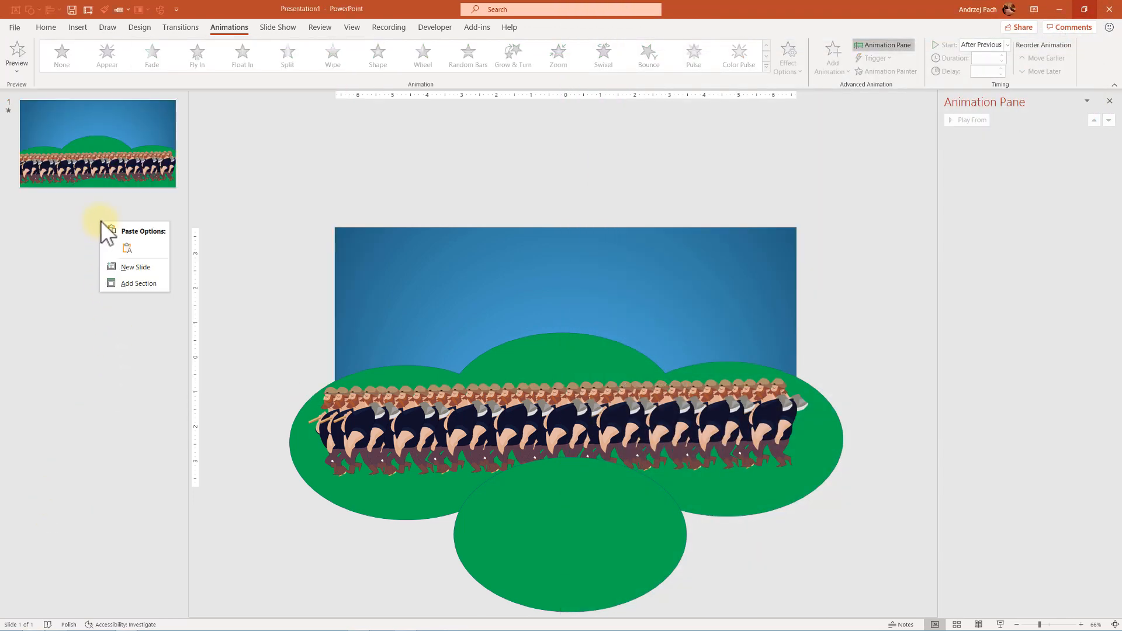
pyautogui.click(151, 269)
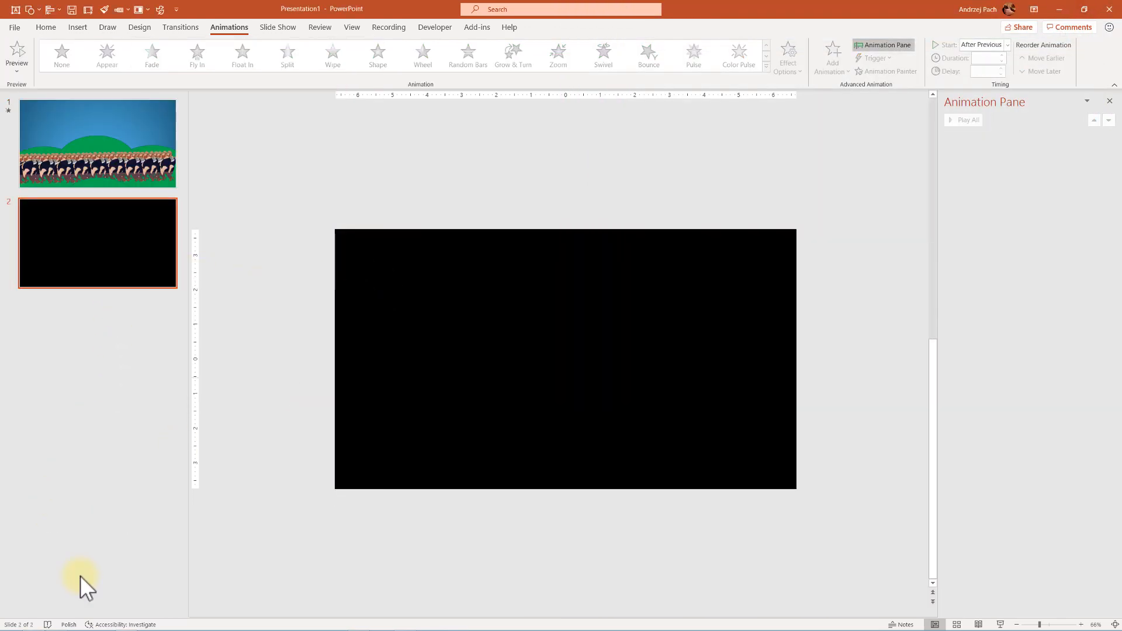
# Insert the Walk Cycle Cartoon Free Vector image onto the new slide from the file folder
pyautogui.click(34, 624)
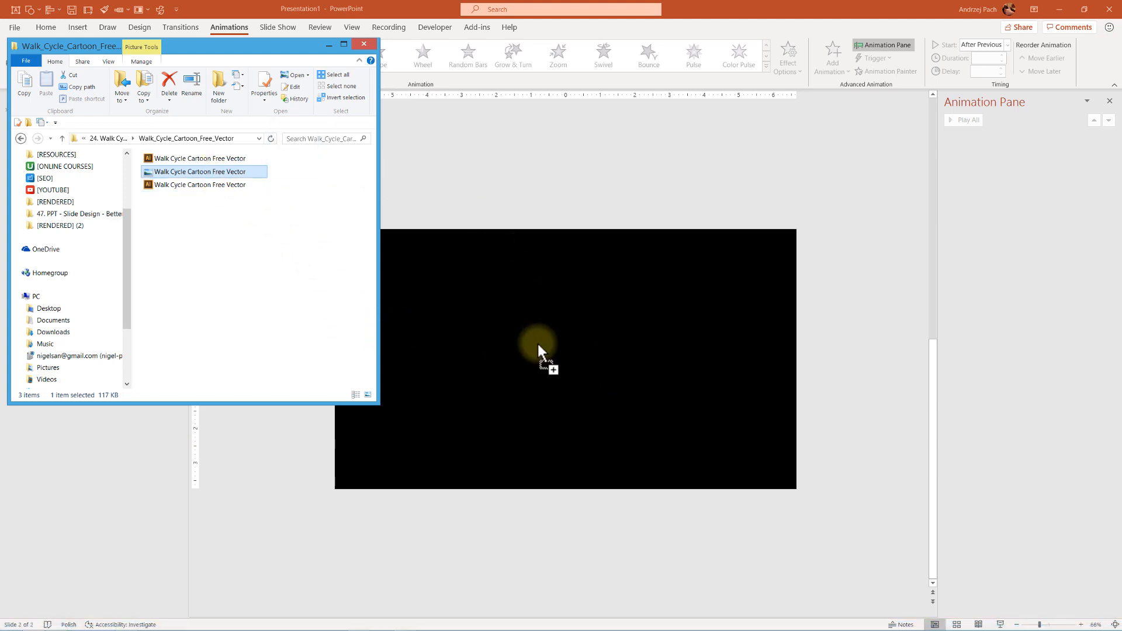
pyautogui.moveTo(538, 345); pyautogui.dragTo(538, 348)
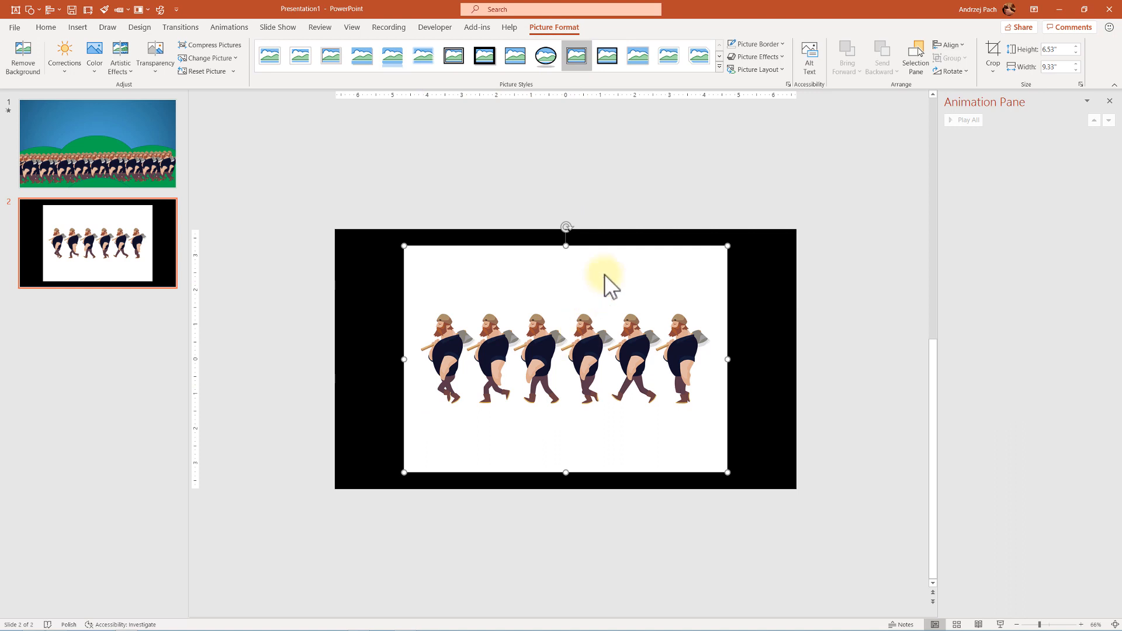
# Crop the picture down to the first walking figure only
pyautogui.click(992, 50)
pyautogui.moveTo(709, 466); pyautogui.dragTo(477, 407)
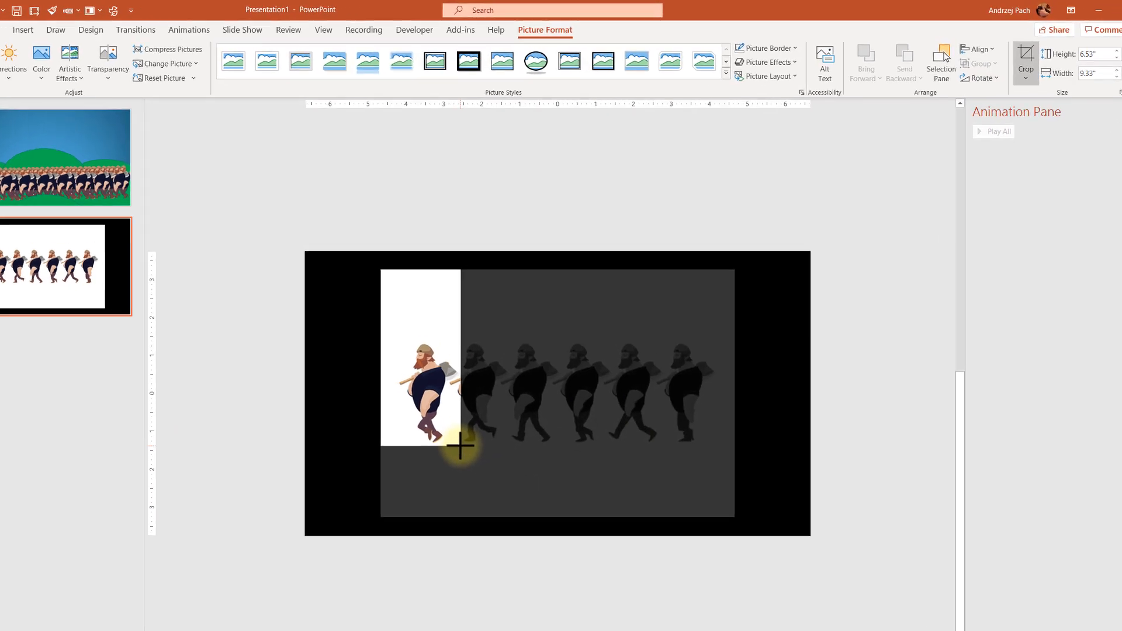
pyautogui.moveTo(388, 273); pyautogui.dragTo(398, 338)
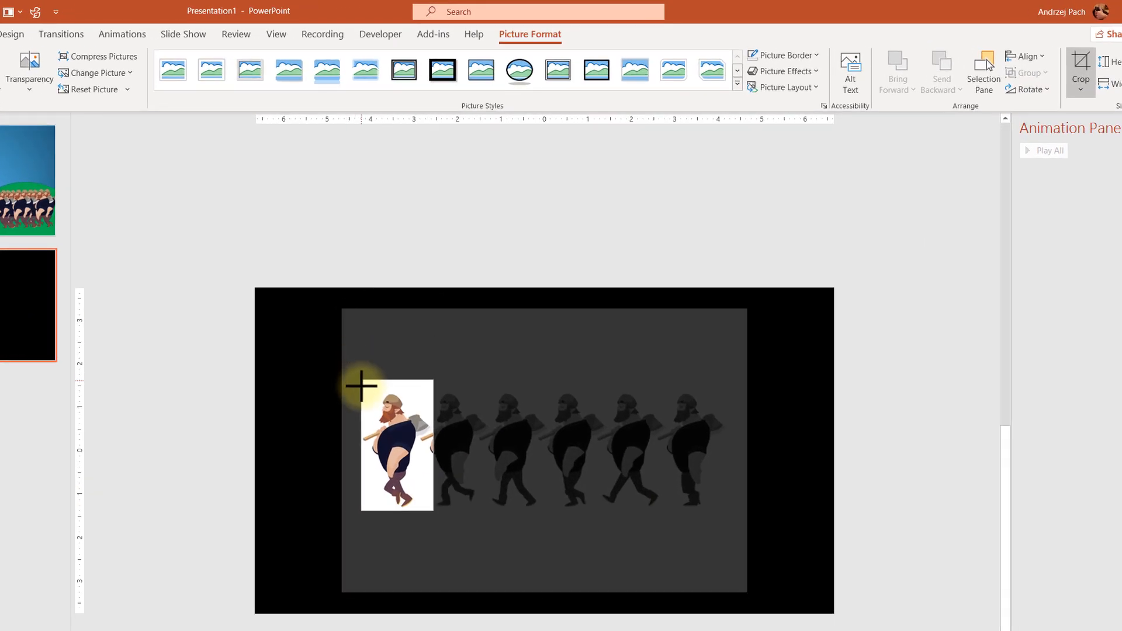
pyautogui.moveTo(361, 386); pyautogui.dragTo(360, 392)
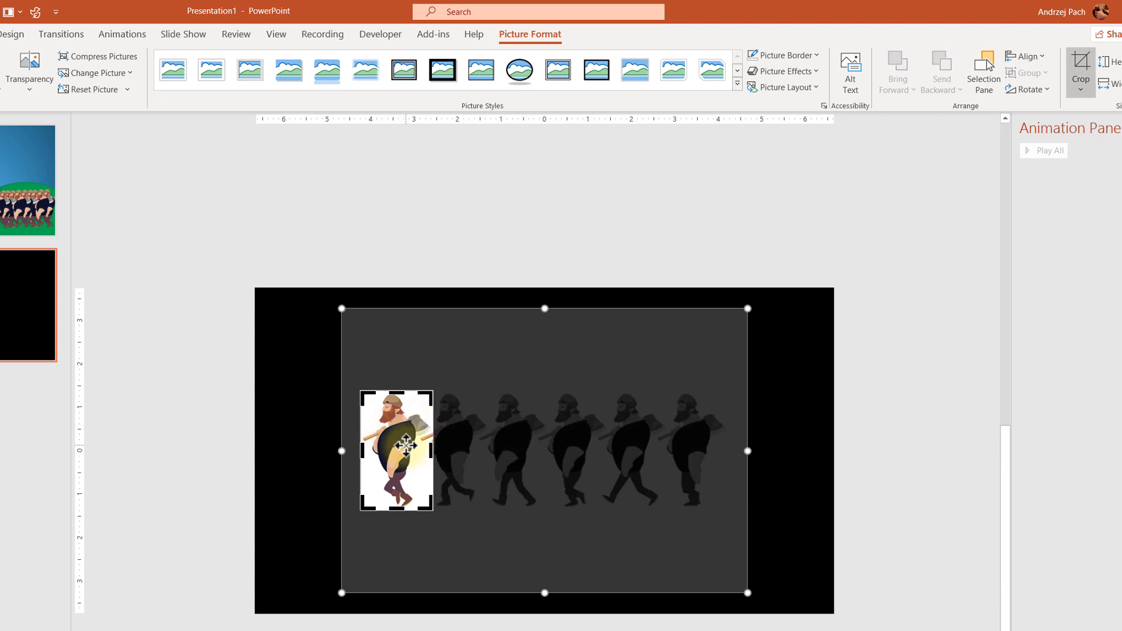
pyautogui.click(1078, 57)
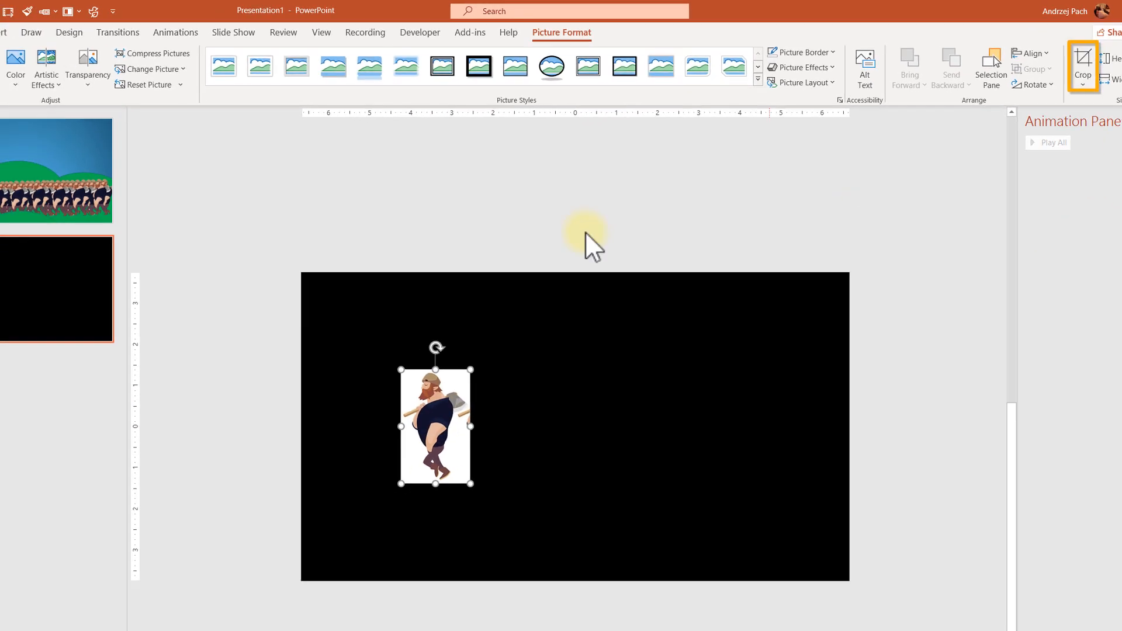
# Remove the figure's background, marking the head, axe and feet as areas to keep, and keep the changes
pyautogui.click(33, 65)
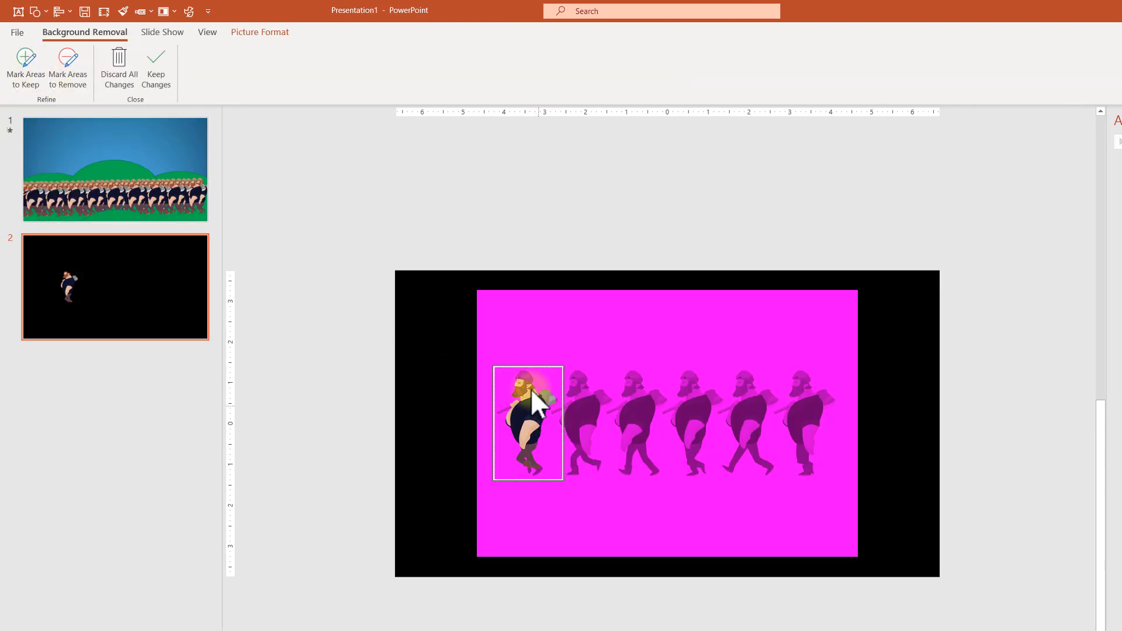
pyautogui.scroll(4, 531, 388)
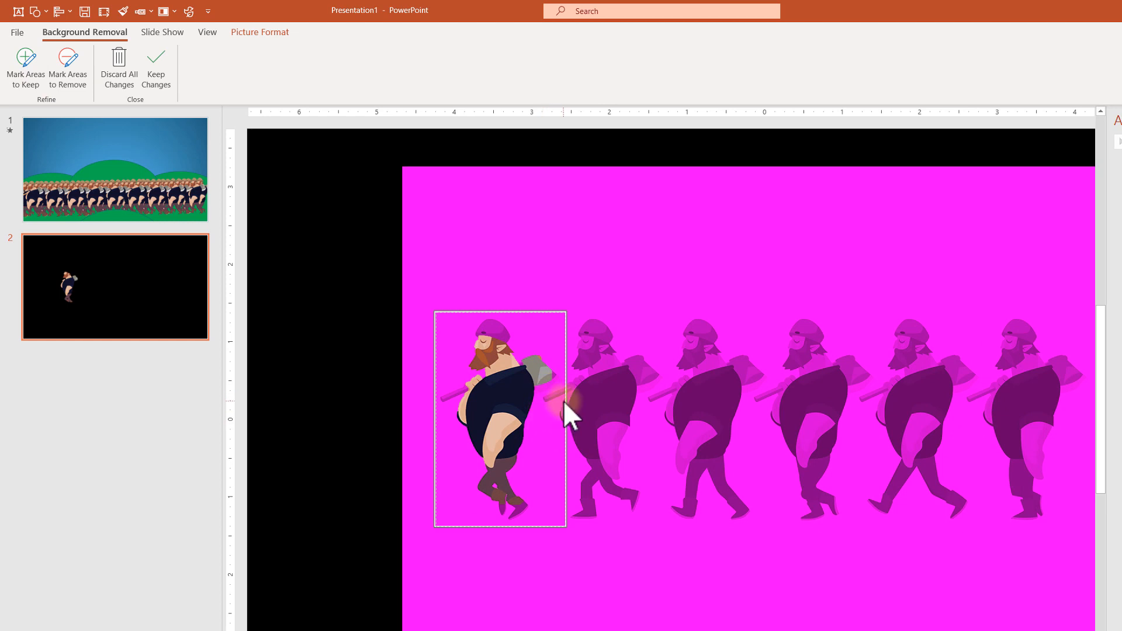
pyautogui.click(27, 69)
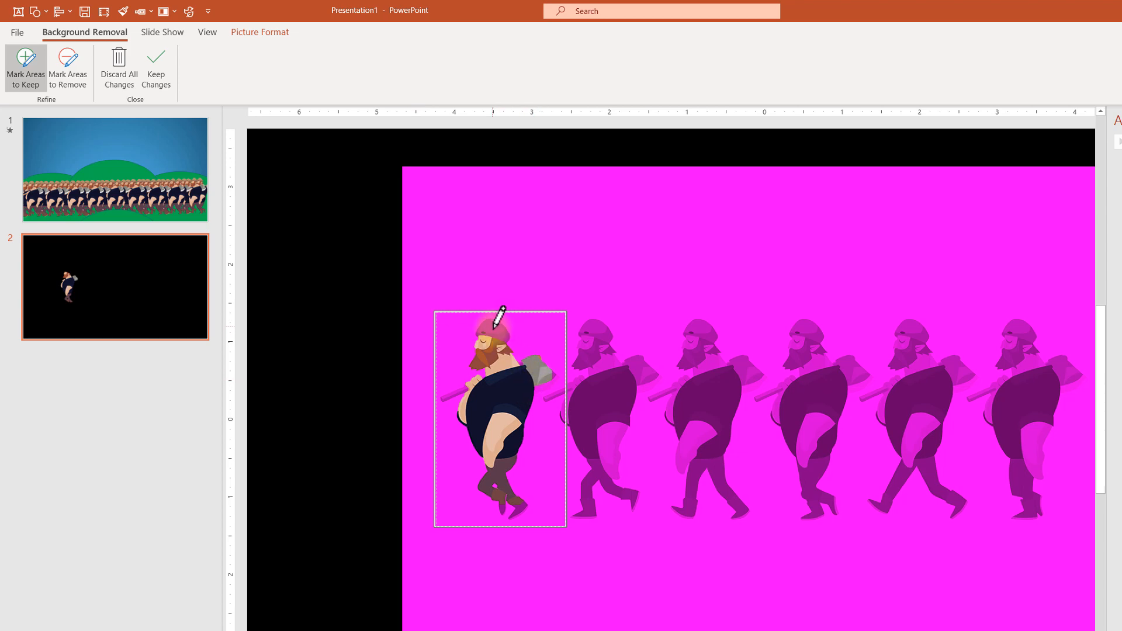
pyautogui.moveTo(494, 327)
pyautogui.mouseDown()
pyautogui.moveTo(532, 327)
pyautogui.moveTo(463, 391)
pyautogui.moveTo(485, 382)
pyautogui.mouseUp()
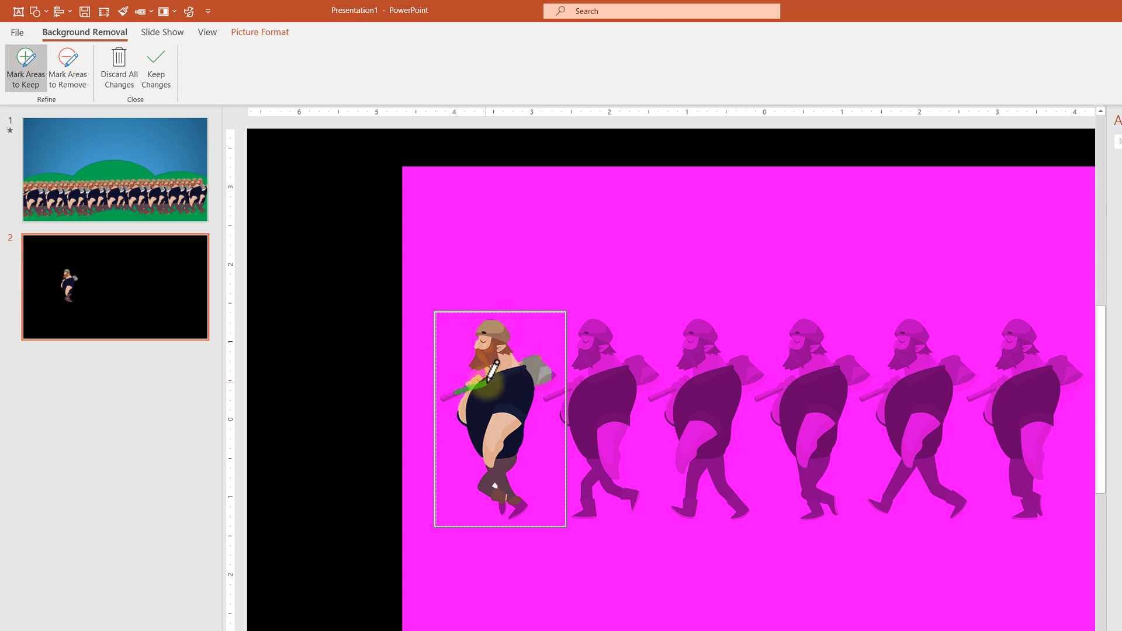
pyautogui.moveTo(501, 512)
pyautogui.mouseDown()
pyautogui.moveTo(499, 492)
pyautogui.moveTo(521, 518)
pyautogui.moveTo(526, 505)
pyautogui.mouseUp()
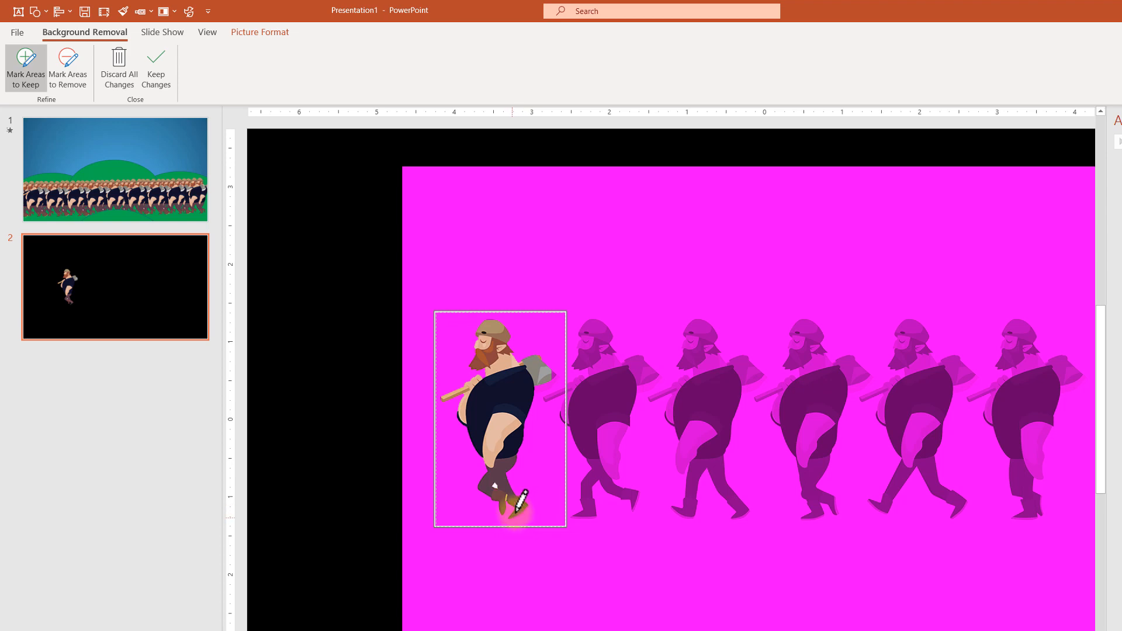
pyautogui.moveTo(546, 383); pyautogui.dragTo(533, 390)
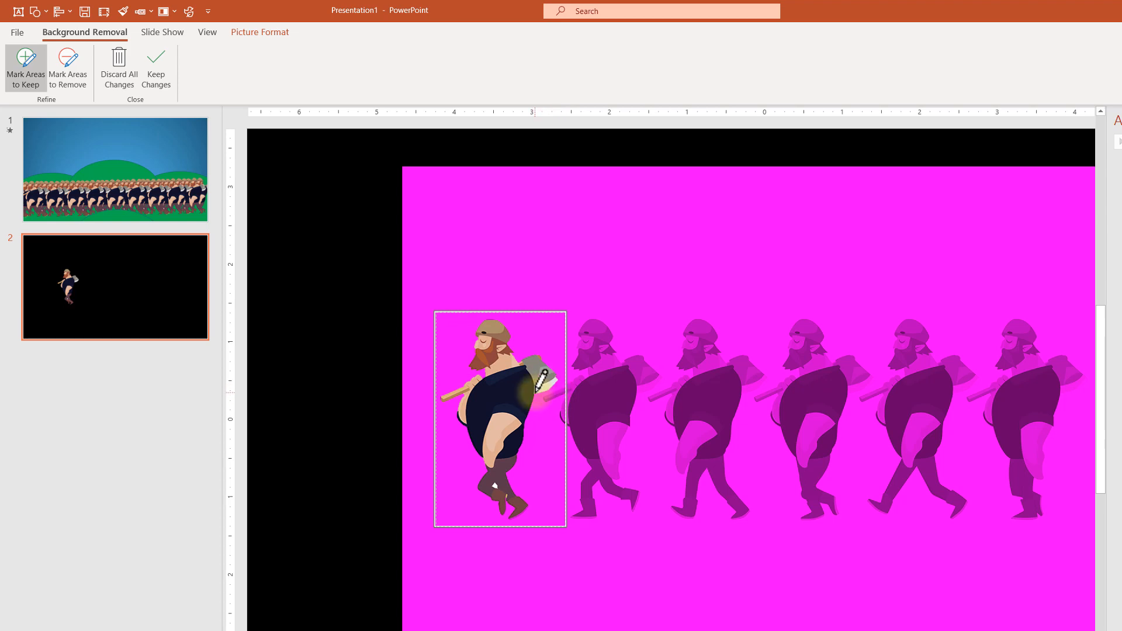
pyautogui.click(157, 76)
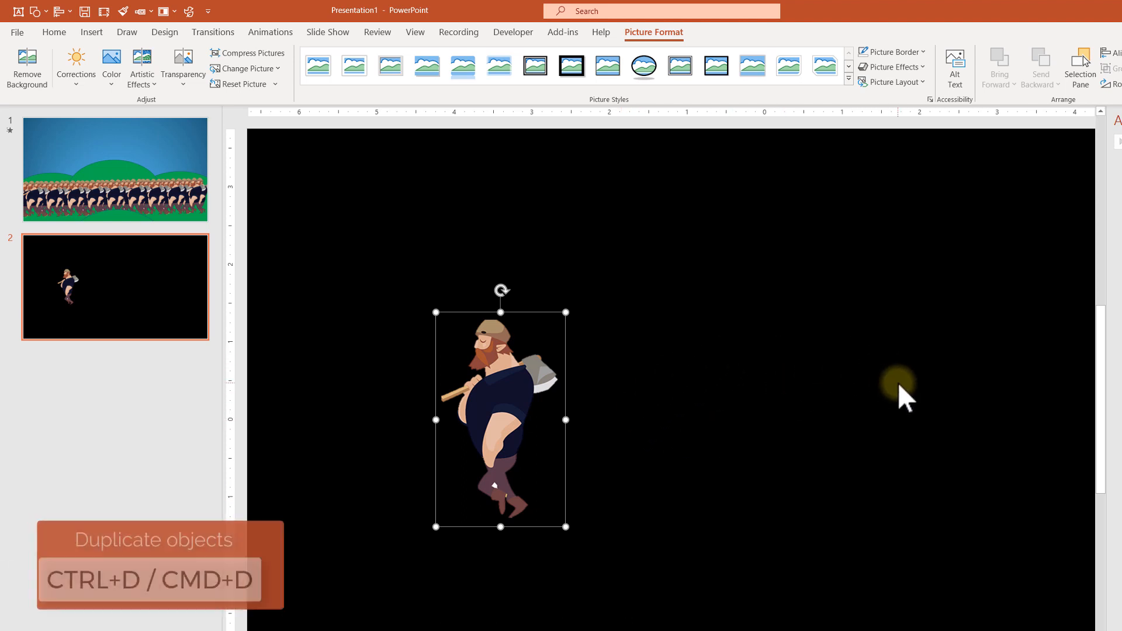
# Duplicate the figure, move the copy to the right, and discard the copy's background removal
pyautogui.hotkey('ctrl', 'd')
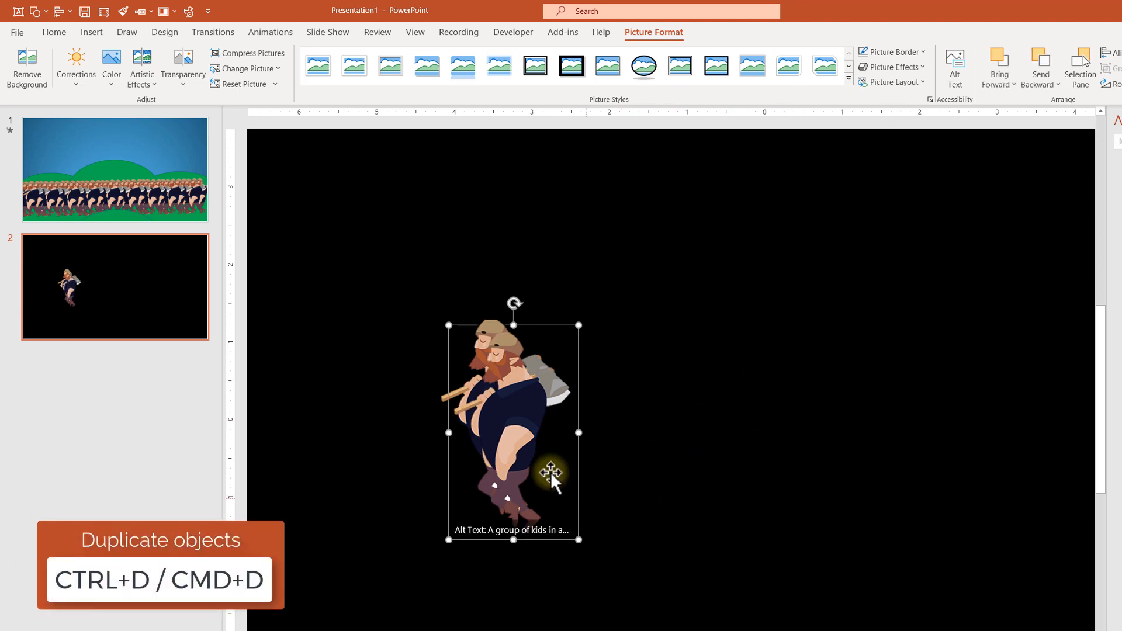
pyautogui.moveTo(551, 471); pyautogui.dragTo(653, 416)
pyautogui.click(19, 61)
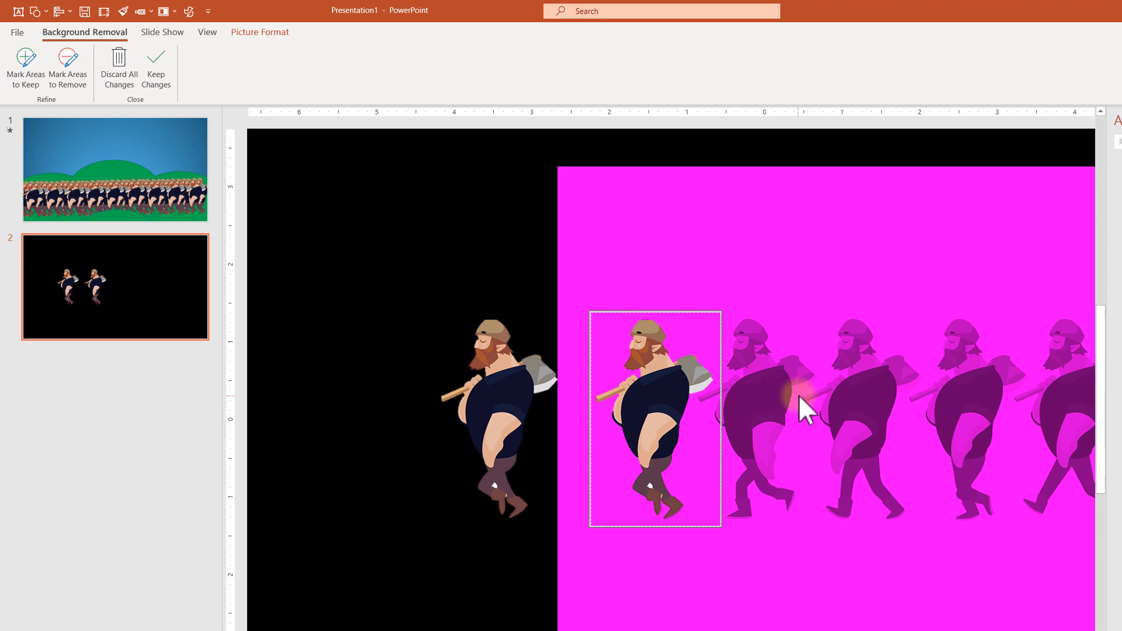
pyautogui.click(124, 73)
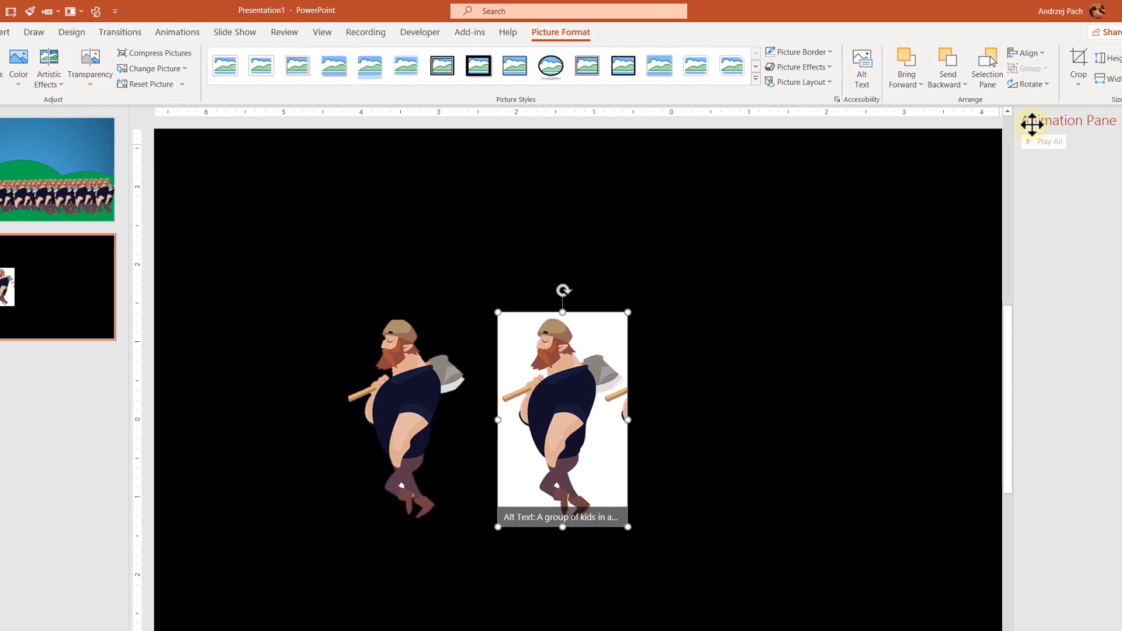
# Shift the copy's crop area so it shows the second walking pose
pyautogui.click(1080, 65)
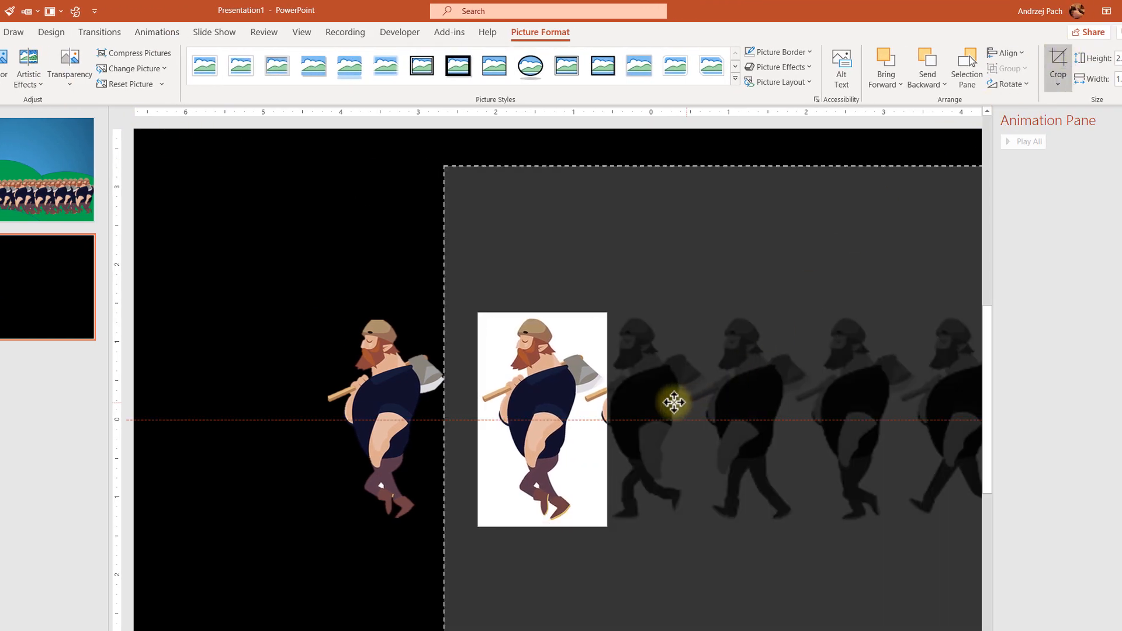
pyautogui.moveTo(674, 402); pyautogui.dragTo(585, 401)
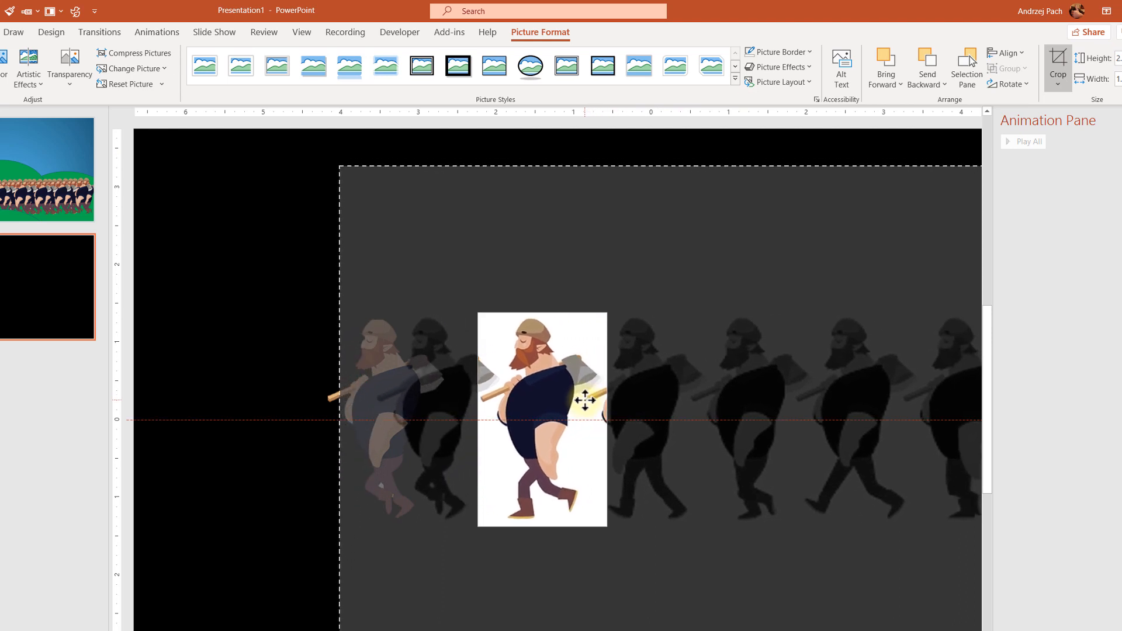
pyautogui.click(1059, 61)
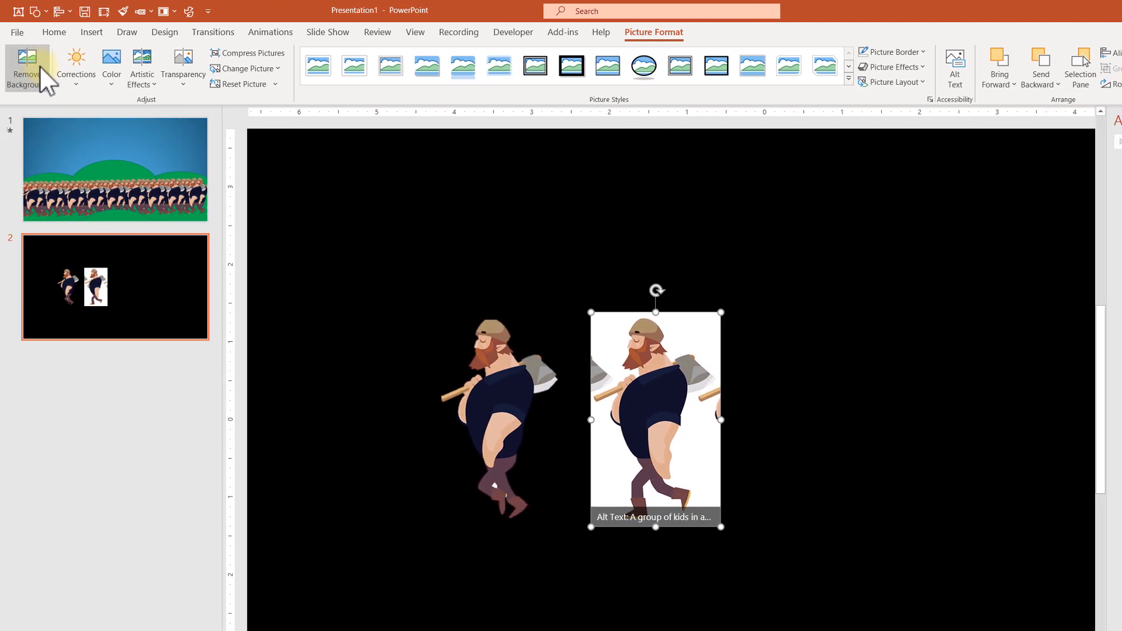
# Remove the second figure's background, marking its head, axe and feet to keep, and keep the changes
pyautogui.click(43, 75)
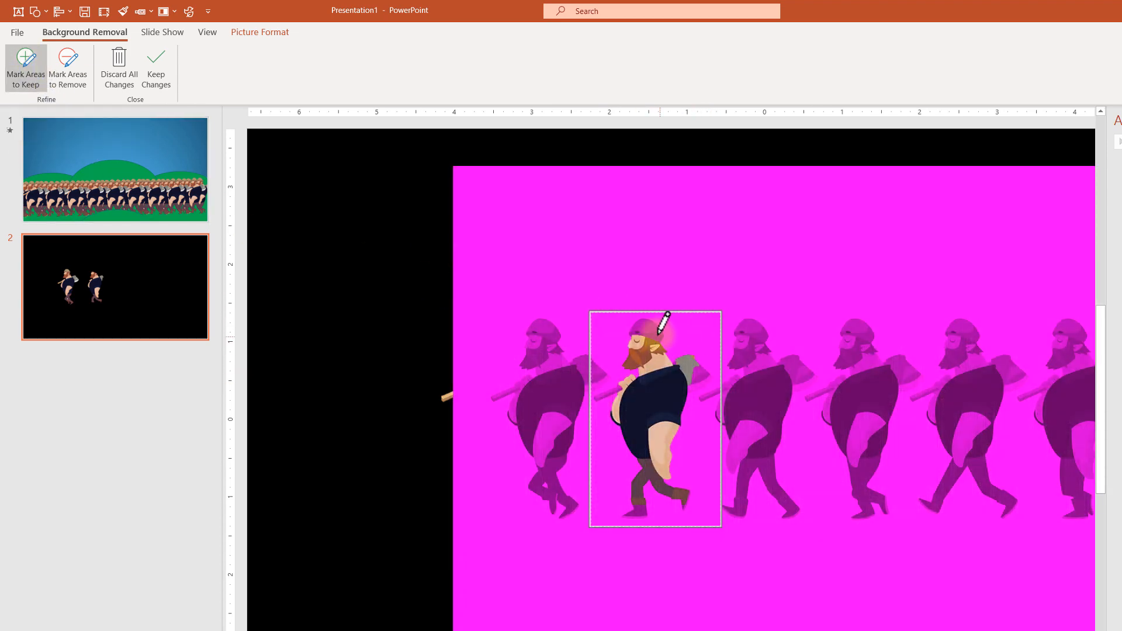
pyautogui.moveTo(664, 318); pyautogui.dragTo(653, 349)
pyautogui.moveTo(707, 382); pyautogui.dragTo(611, 393)
pyautogui.moveTo(643, 492); pyautogui.dragTo(641, 517)
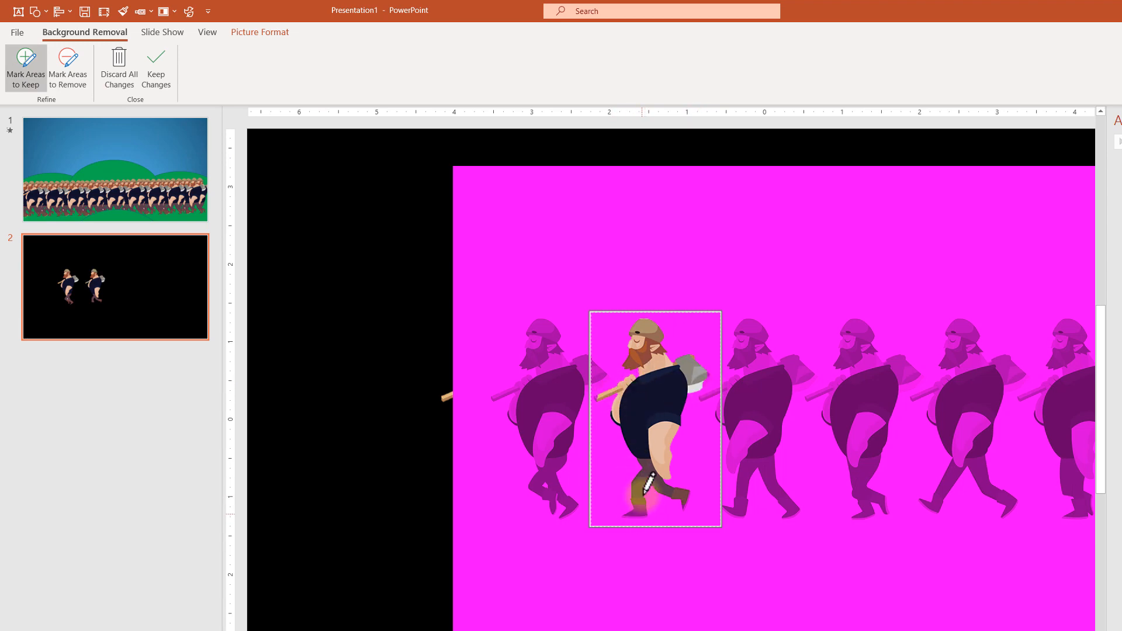
pyautogui.moveTo(695, 386); pyautogui.dragTo(709, 377)
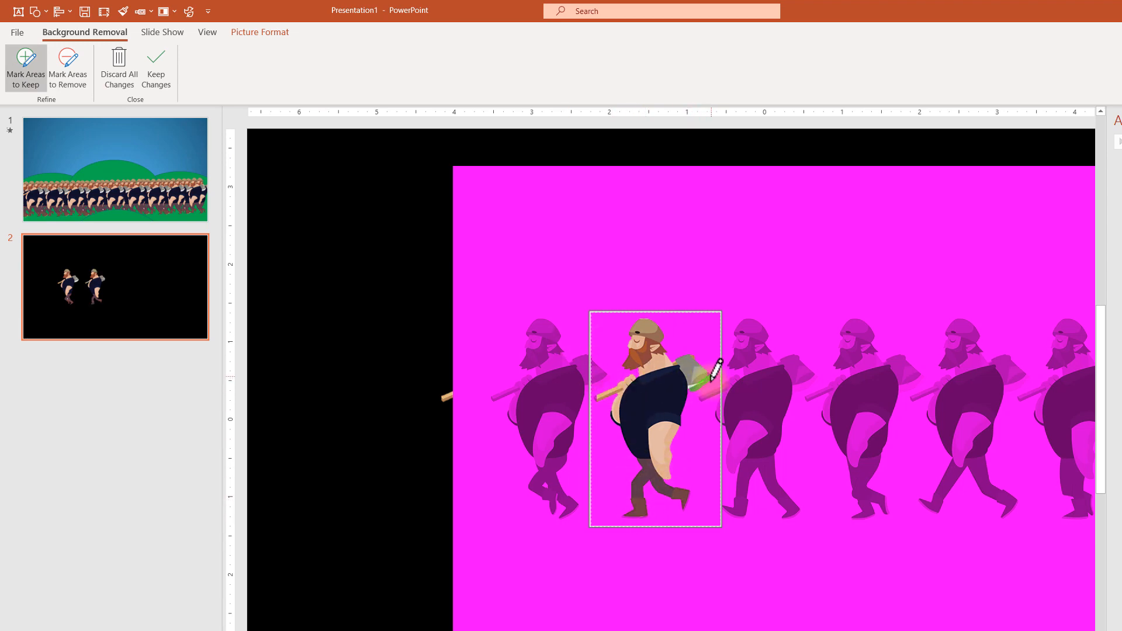
pyautogui.click(170, 72)
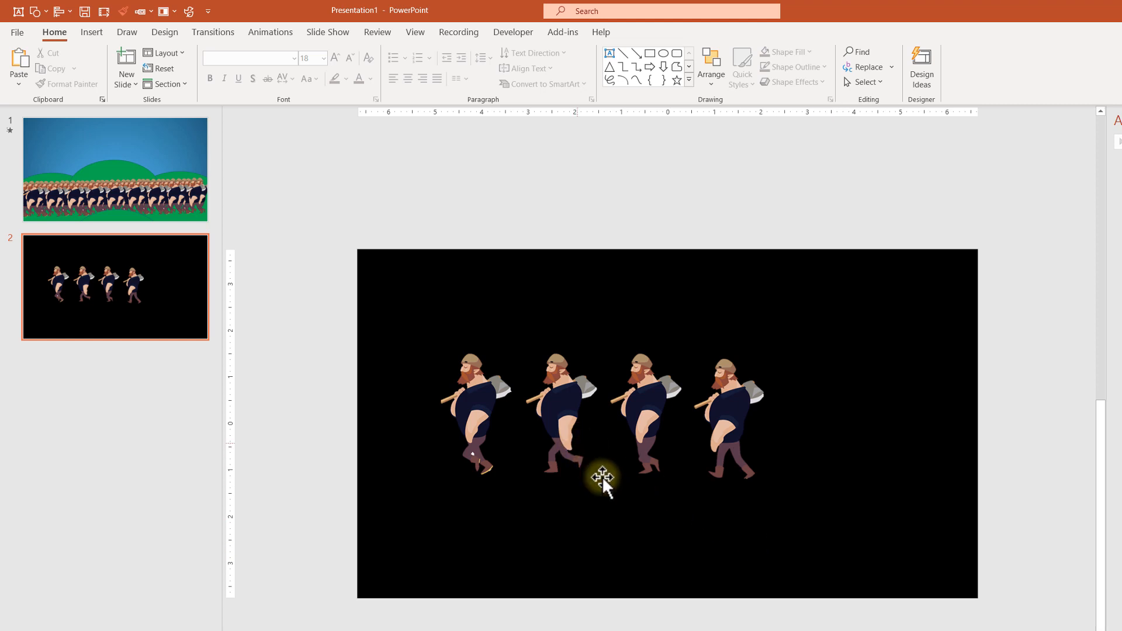
# Select all four figures and give them an Appear entrance animation plus a Disappear exit animation
pyautogui.moveTo(367, 287); pyautogui.dragTo(862, 556)
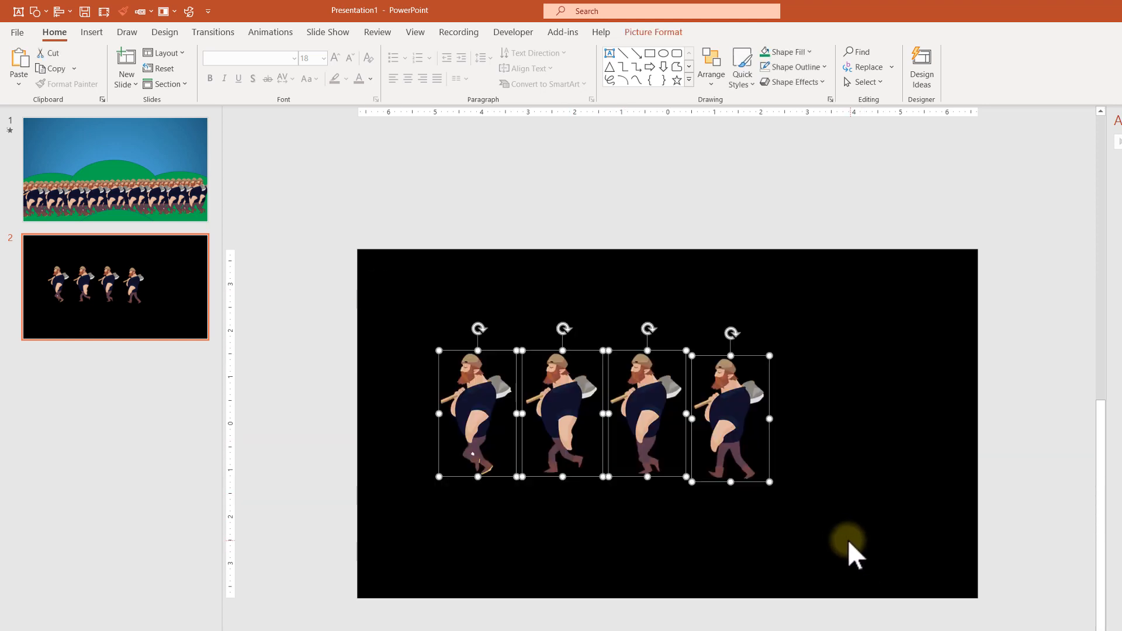
pyautogui.click(279, 35)
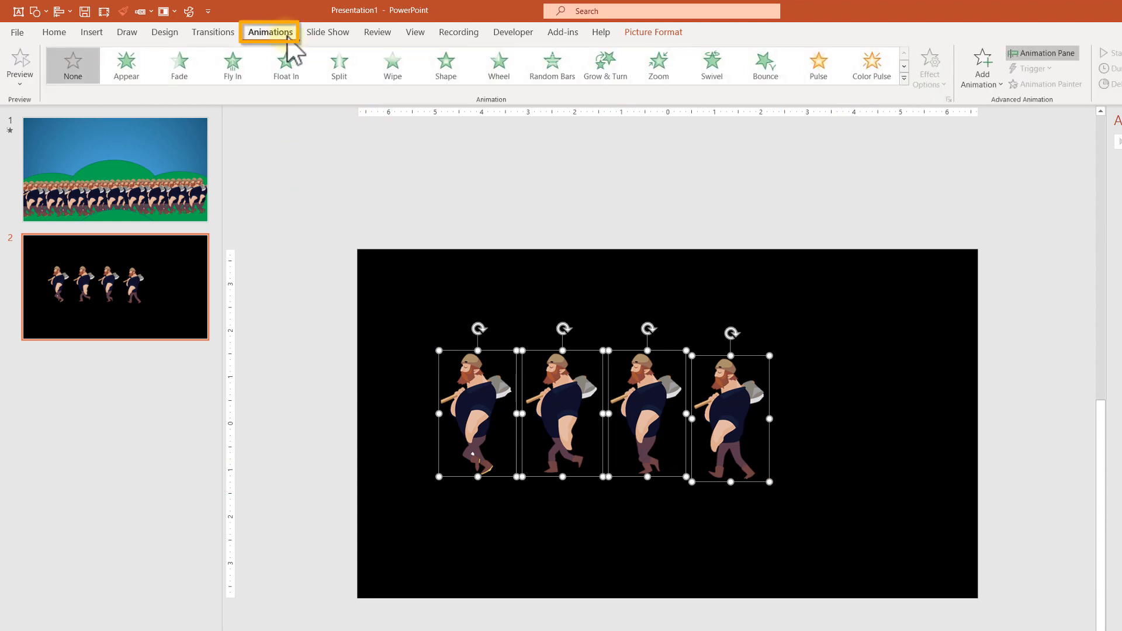
pyautogui.click(140, 68)
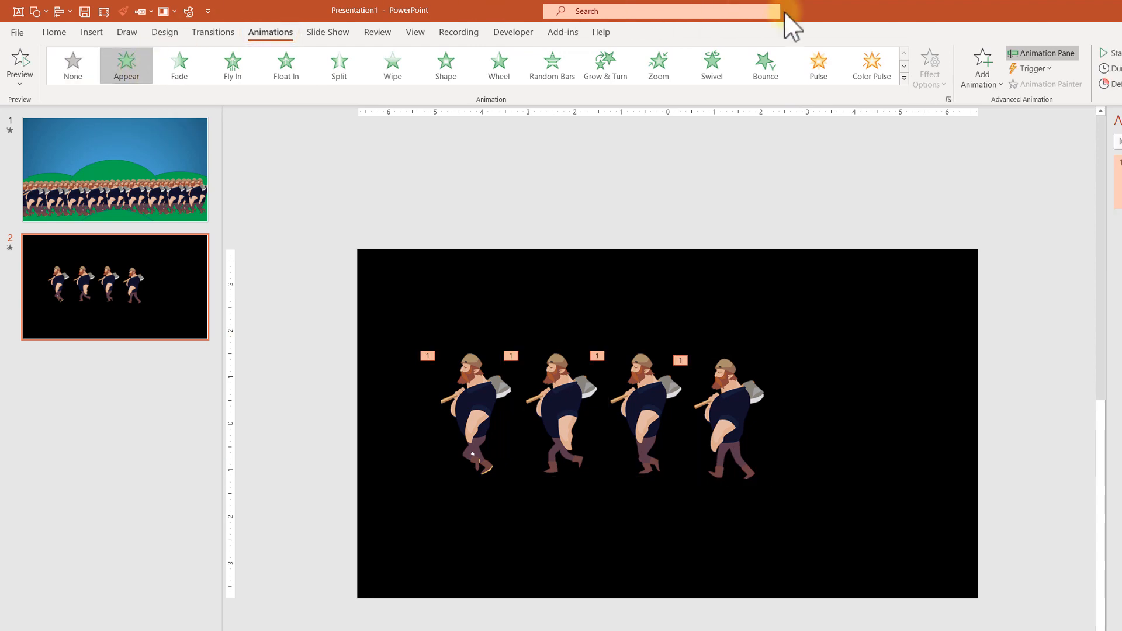
pyautogui.click(974, 76)
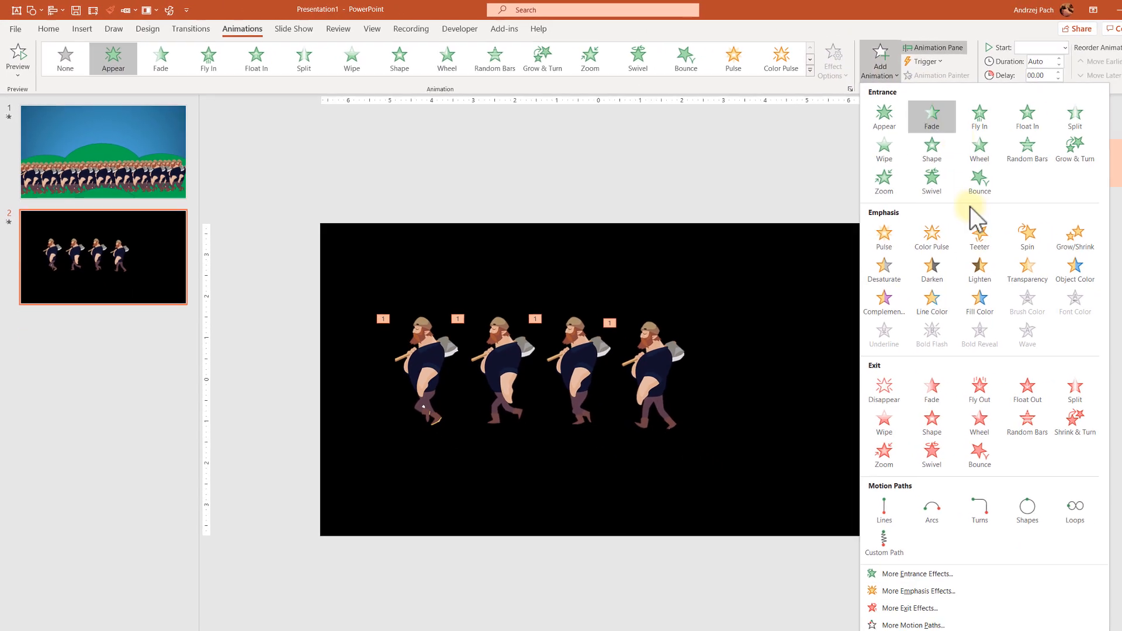
pyautogui.click(888, 386)
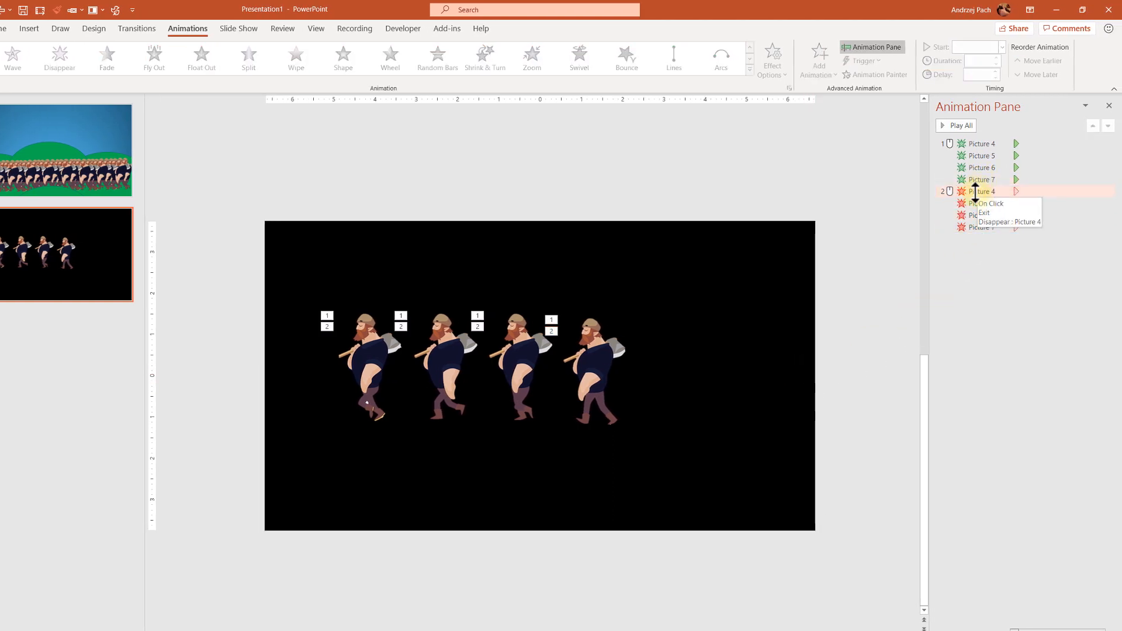
# Reorder the animation list so each figure's Disappear effect directly follows its own Appear effect
pyautogui.moveTo(975, 191); pyautogui.dragTo(1001, 161)
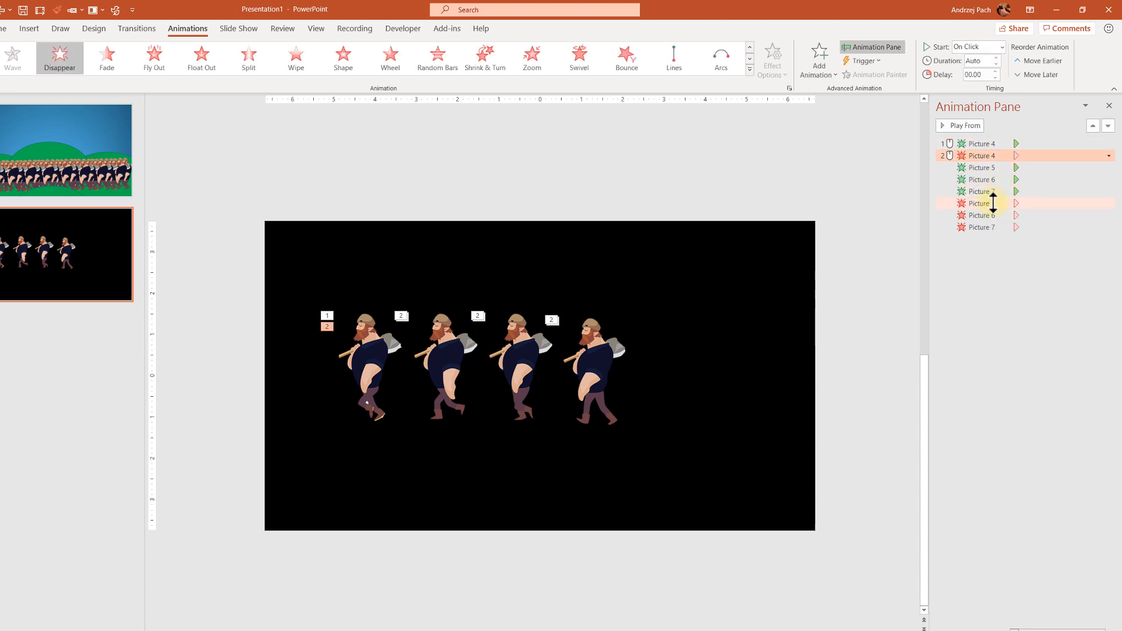
pyautogui.moveTo(993, 202)
pyautogui.mouseDown()
pyautogui.moveTo(1000, 181)
pyautogui.moveTo(997, 205)
pyautogui.mouseUp()
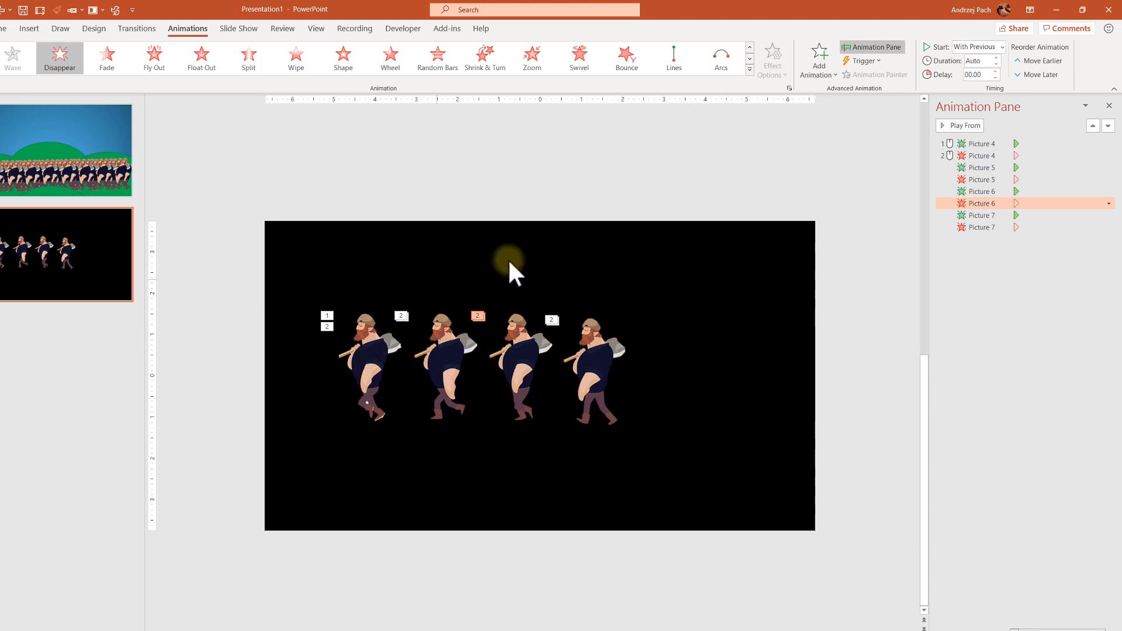
# Stack the fourth, third and second figures at the slide's lower right, moving each one's animations to the top of the list in turn
pyautogui.moveTo(596, 357); pyautogui.dragTo(764, 422)
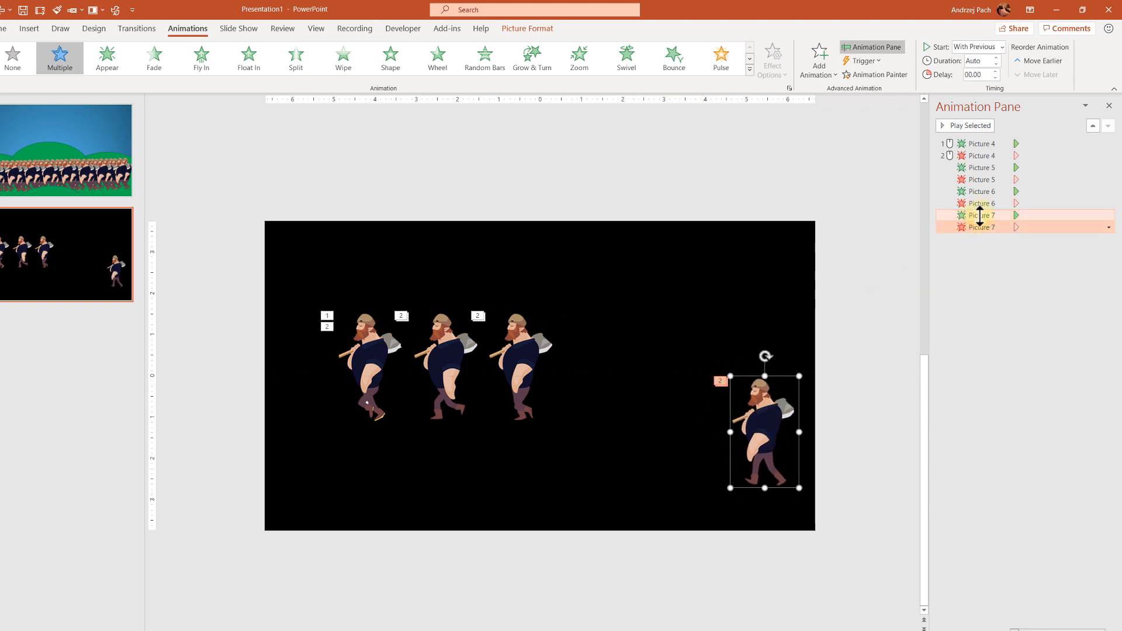
pyautogui.moveTo(978, 216); pyautogui.dragTo(984, 138)
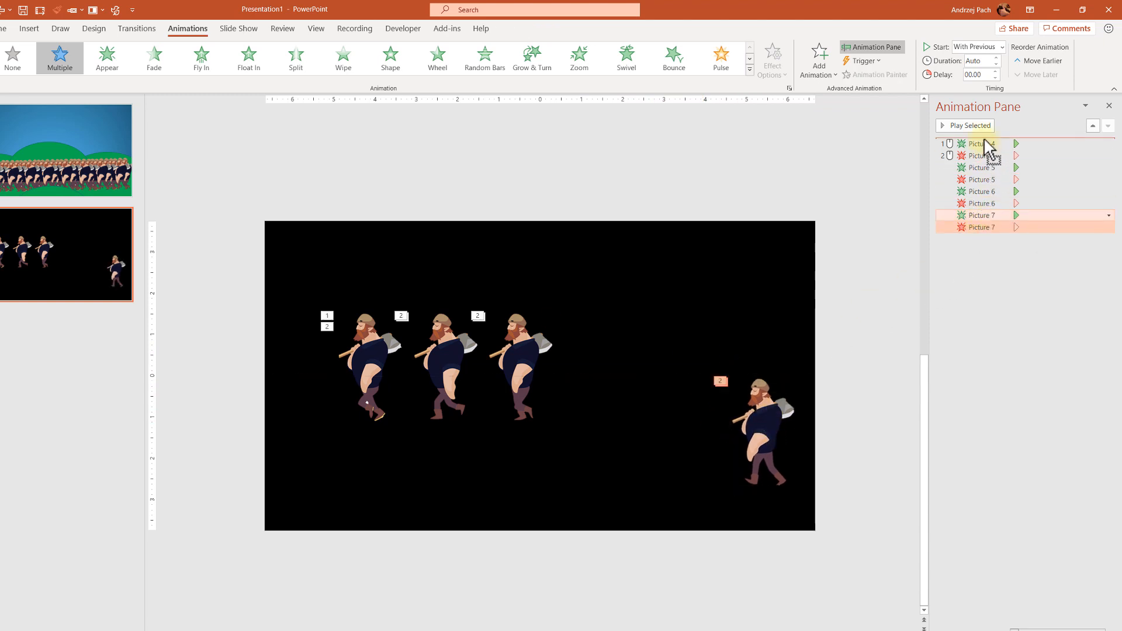
pyautogui.click(519, 367)
pyautogui.moveTo(519, 367); pyautogui.dragTo(725, 429)
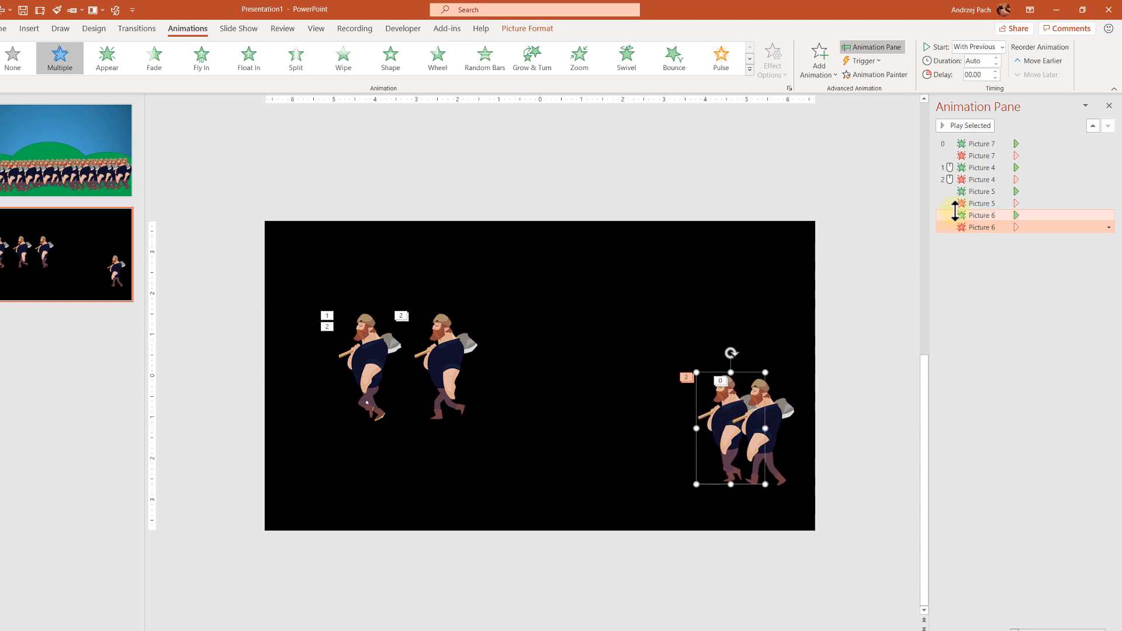
pyautogui.moveTo(984, 216); pyautogui.dragTo(990, 168)
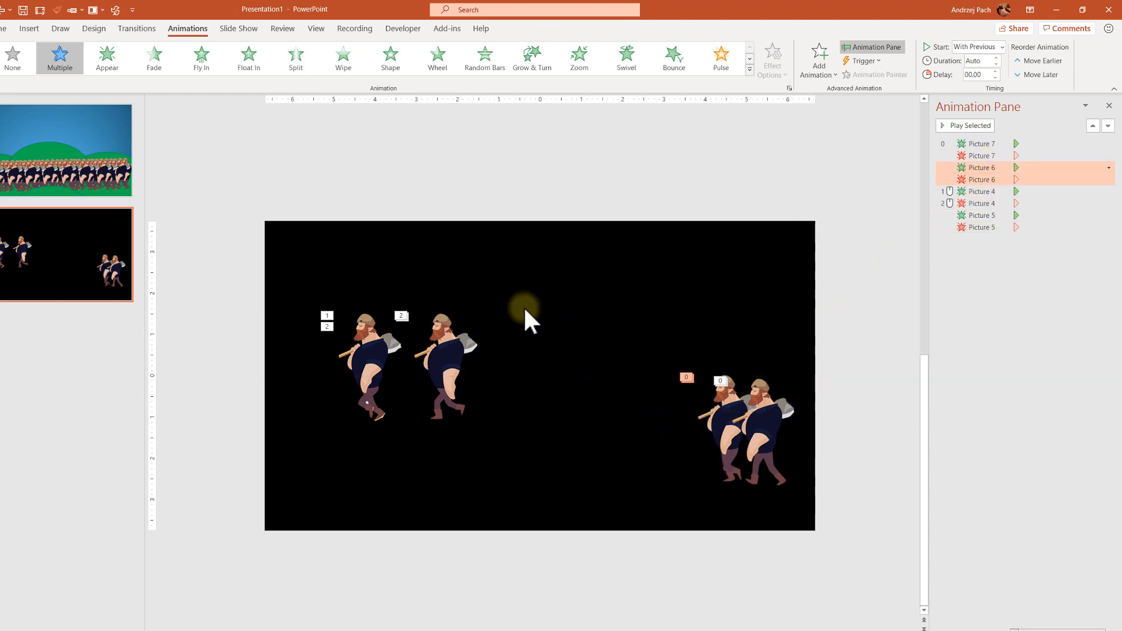
pyautogui.moveTo(453, 338); pyautogui.dragTo(715, 399)
pyautogui.moveTo(955, 226); pyautogui.dragTo(976, 187)
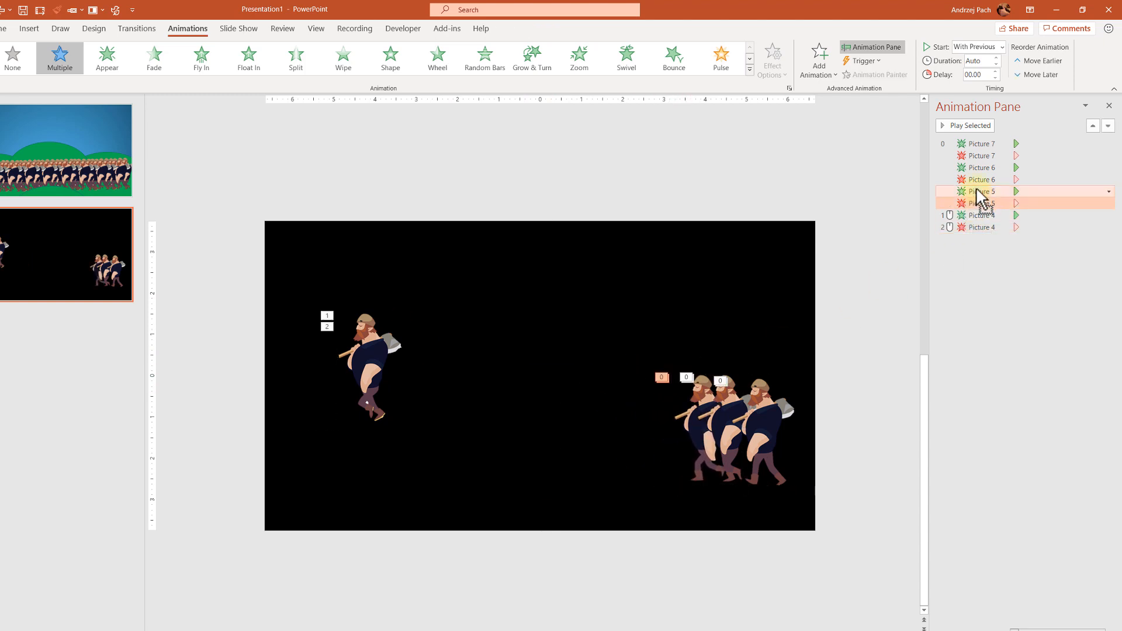
# Move the first figure onto the stack, then nudge all four figures slightly right and down
pyautogui.click(374, 342)
pyautogui.moveTo(374, 342); pyautogui.dragTo(688, 405)
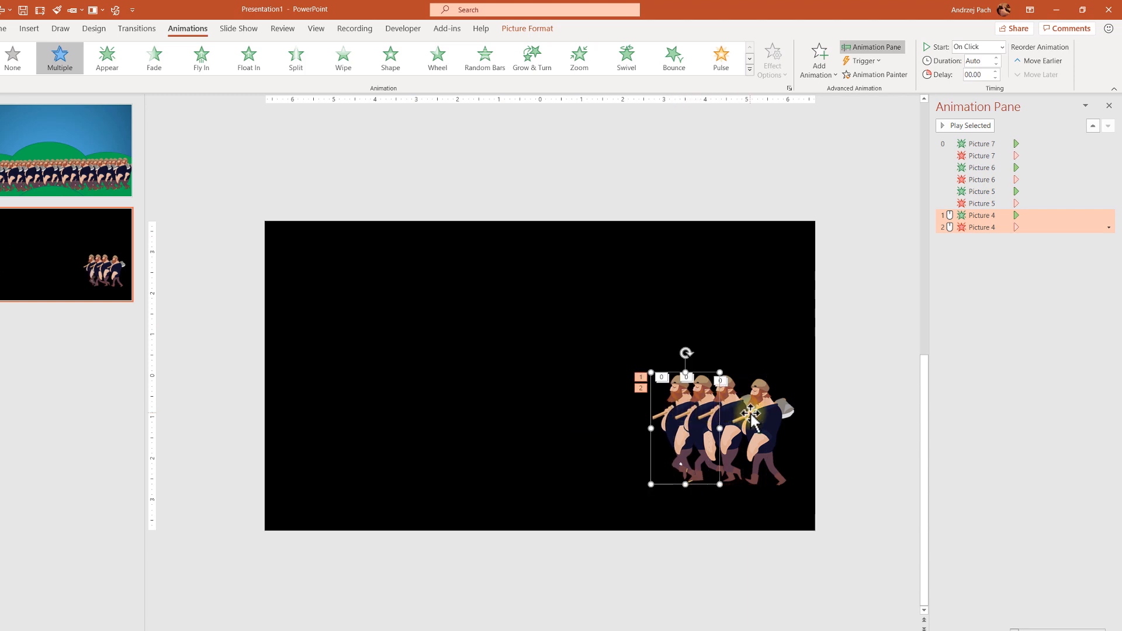
pyautogui.moveTo(553, 313); pyautogui.dragTo(769, 521)
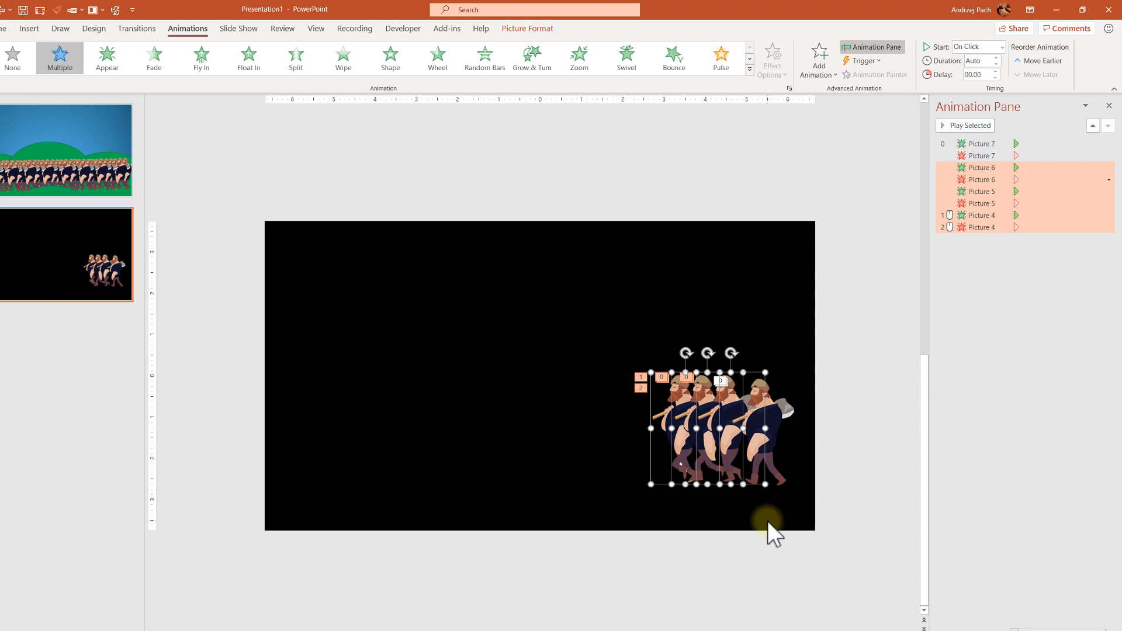
pyautogui.press('Right')
pyautogui.press('Down')
pyautogui.press('Right')
pyautogui.press('Down')
pyautogui.press('Right')
pyautogui.press('Down')
pyautogui.press('Right')
pyautogui.press('Down')
pyautogui.press('Right')
pyautogui.press('Down')
pyautogui.press('Right')
pyautogui.press('Down')
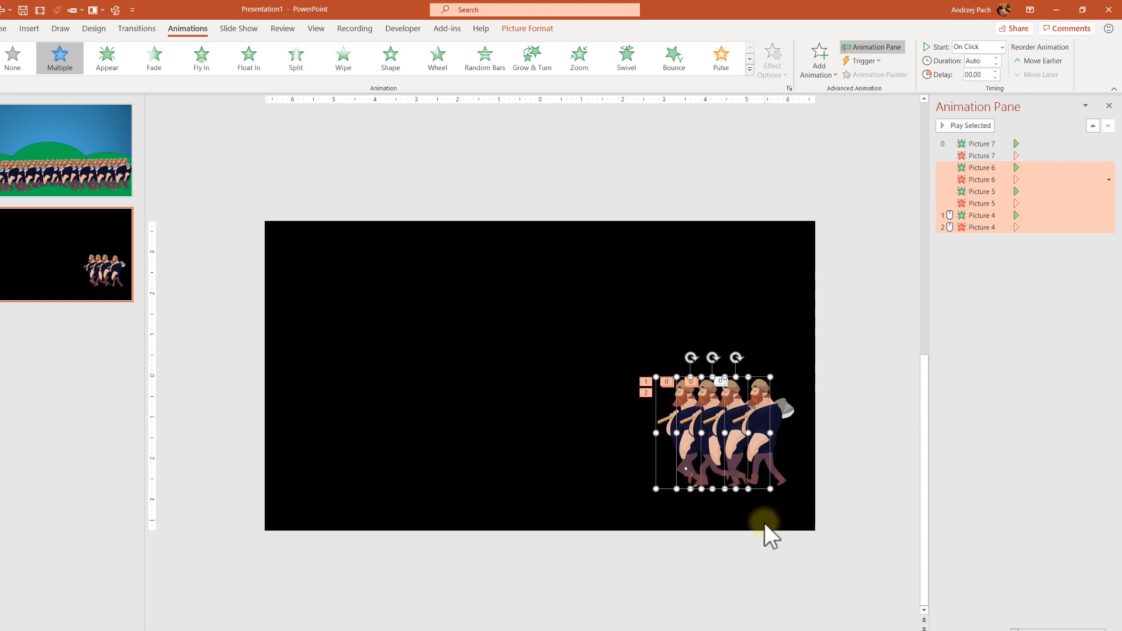
pyautogui.click(765, 528)
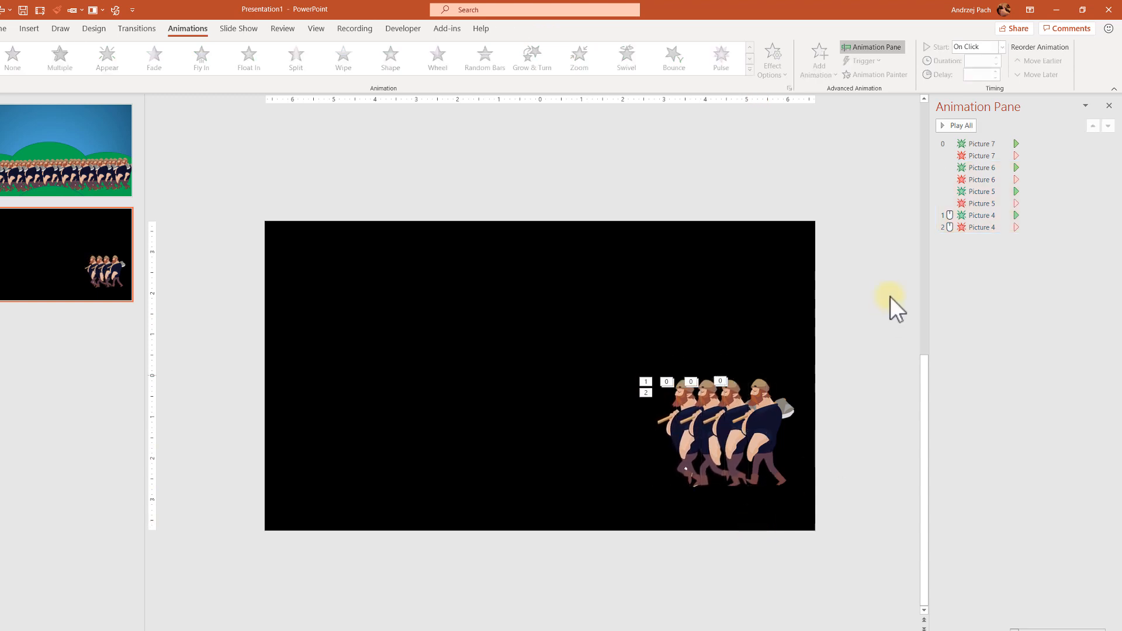
# Select all eight animations and set them to start After Previous
pyautogui.click(980, 227)
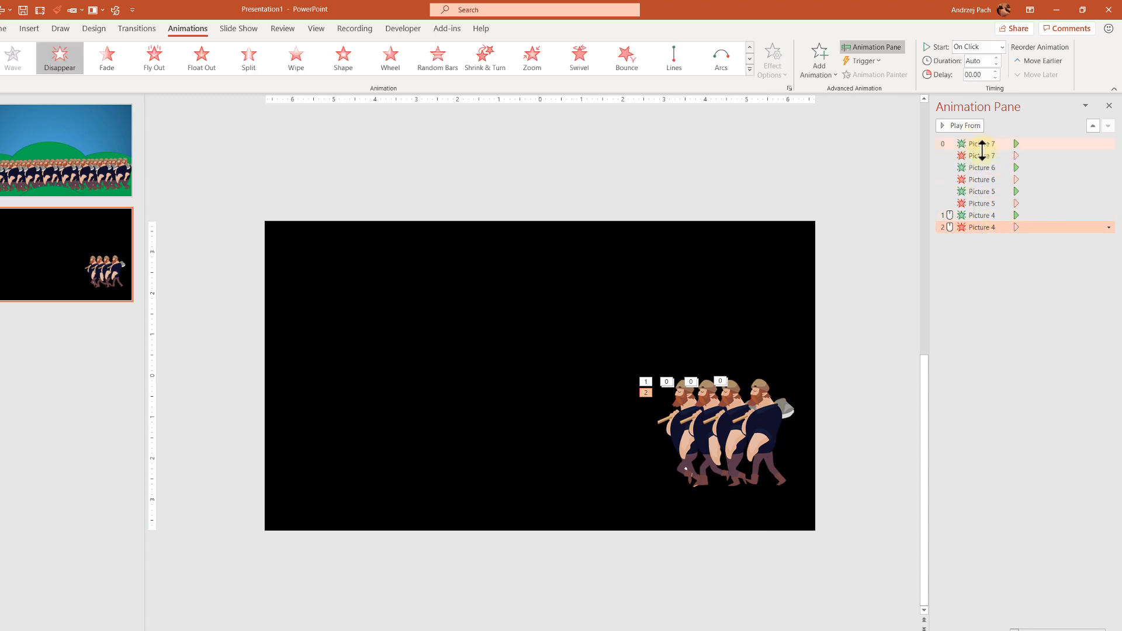
pyautogui.keyDown('shift'); pyautogui.click(983, 150); pyautogui.keyUp('shift')
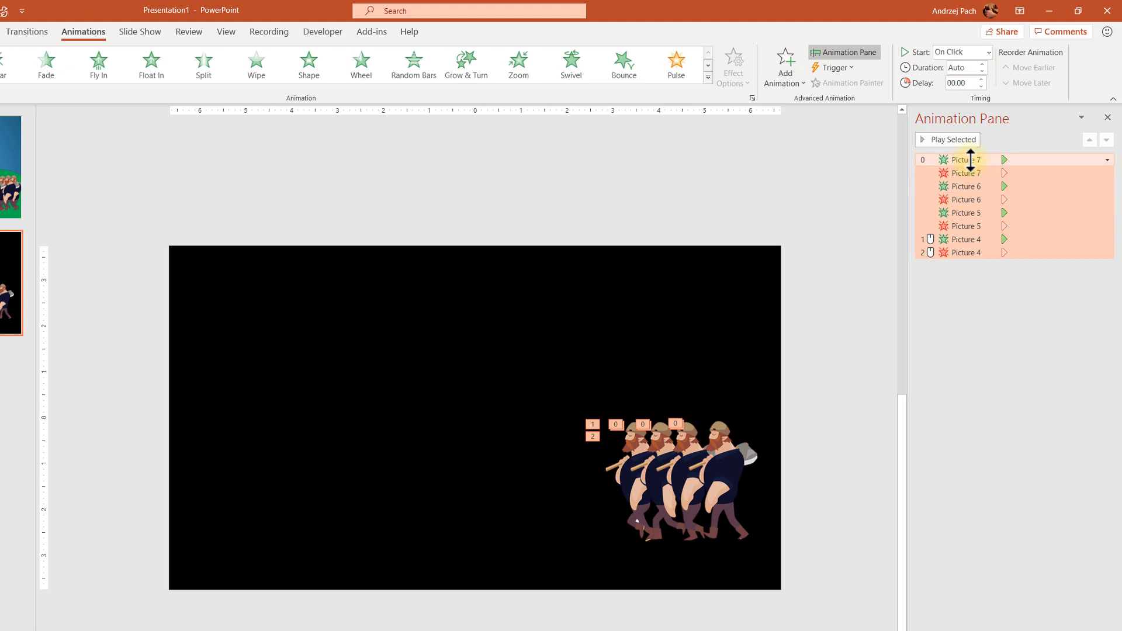
pyautogui.rightClick(966, 178)
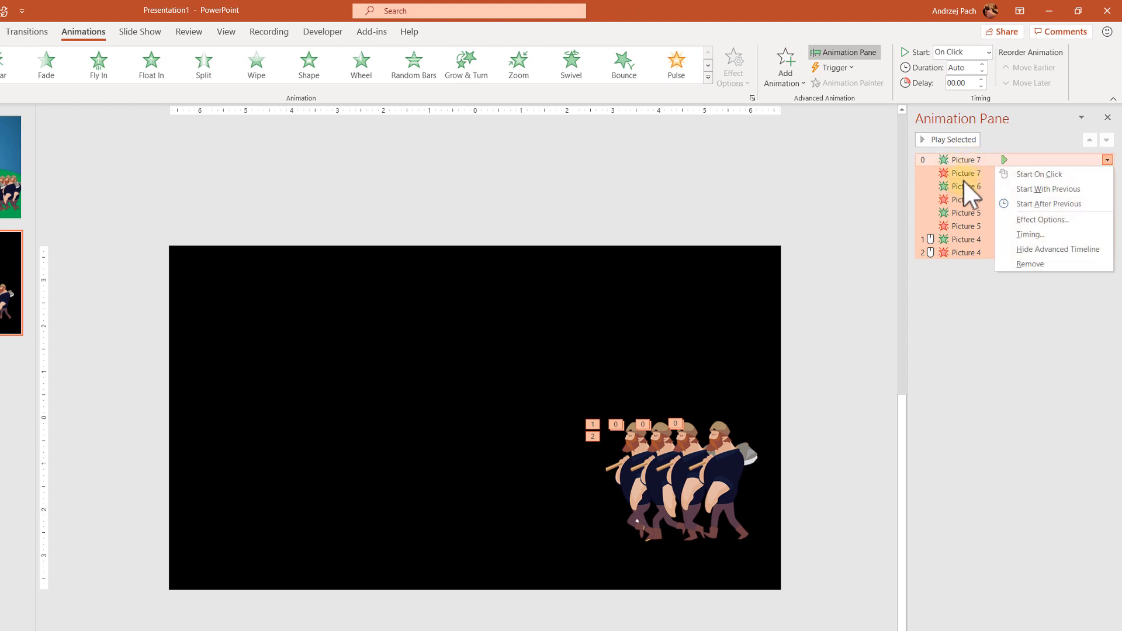
pyautogui.click(1057, 203)
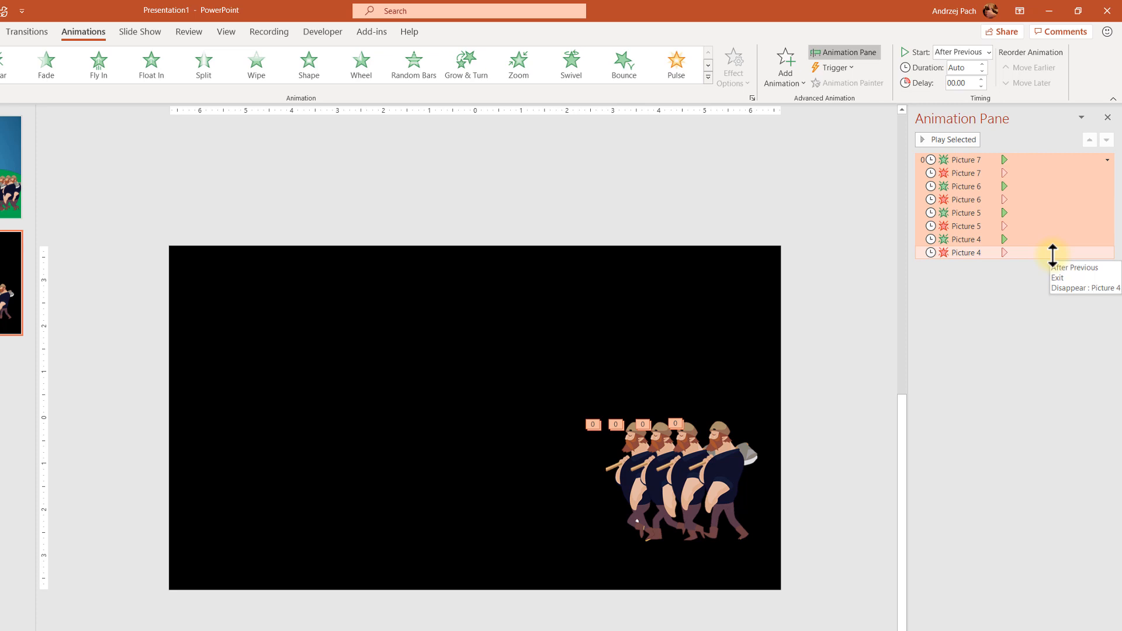
# Select the four Disappear animations and set their delay to 00.10 seconds
pyautogui.click(740, 468)
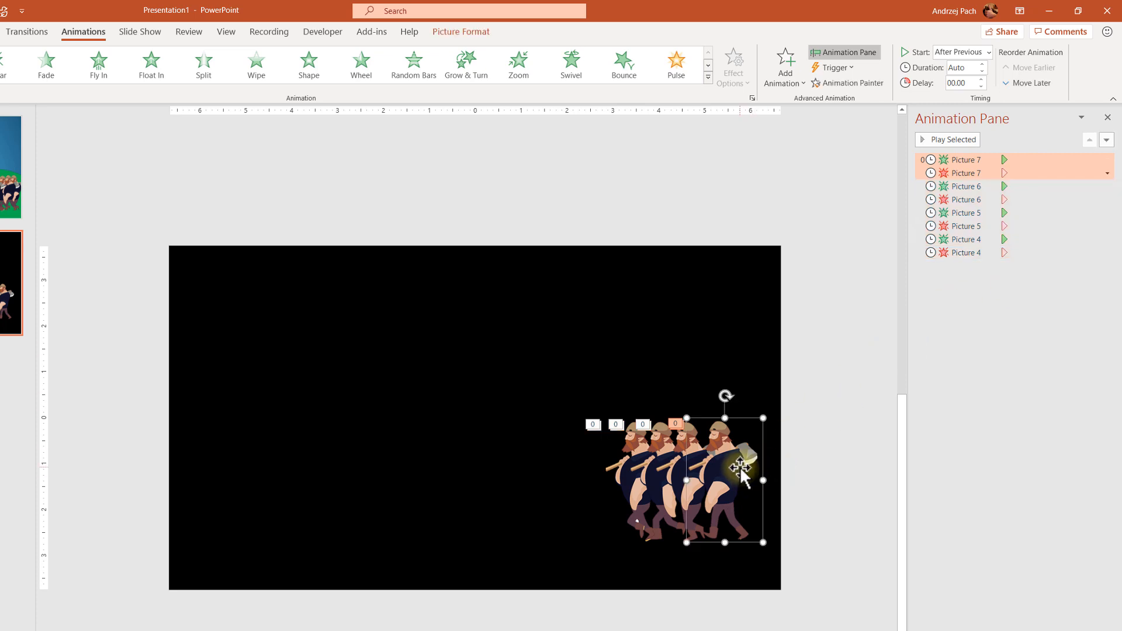
pyautogui.click(676, 474)
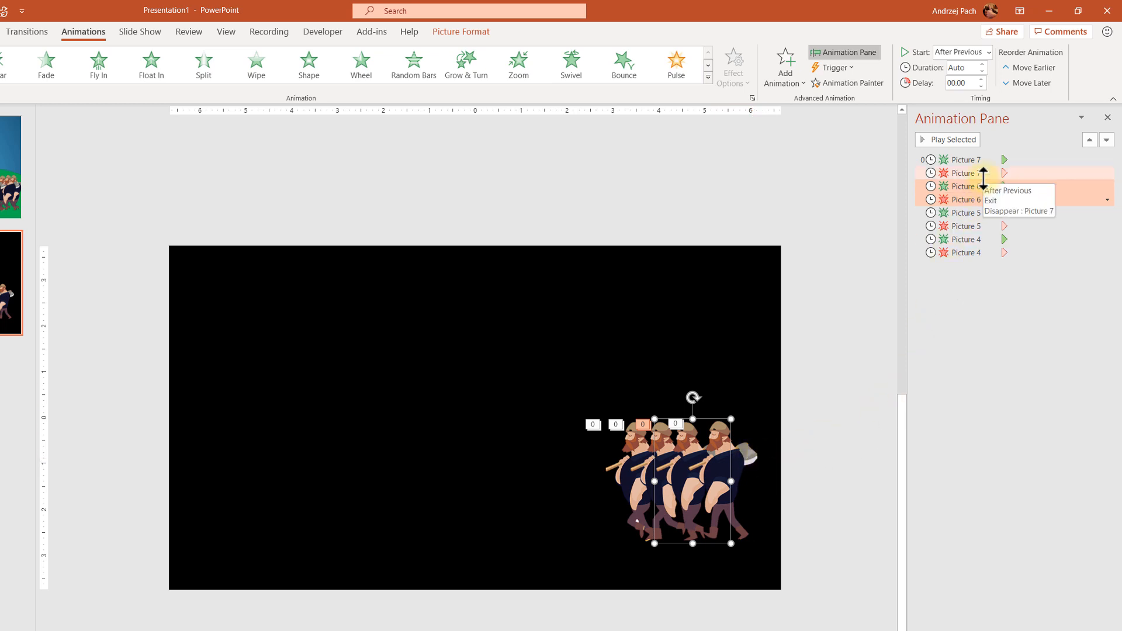
pyautogui.click(988, 159)
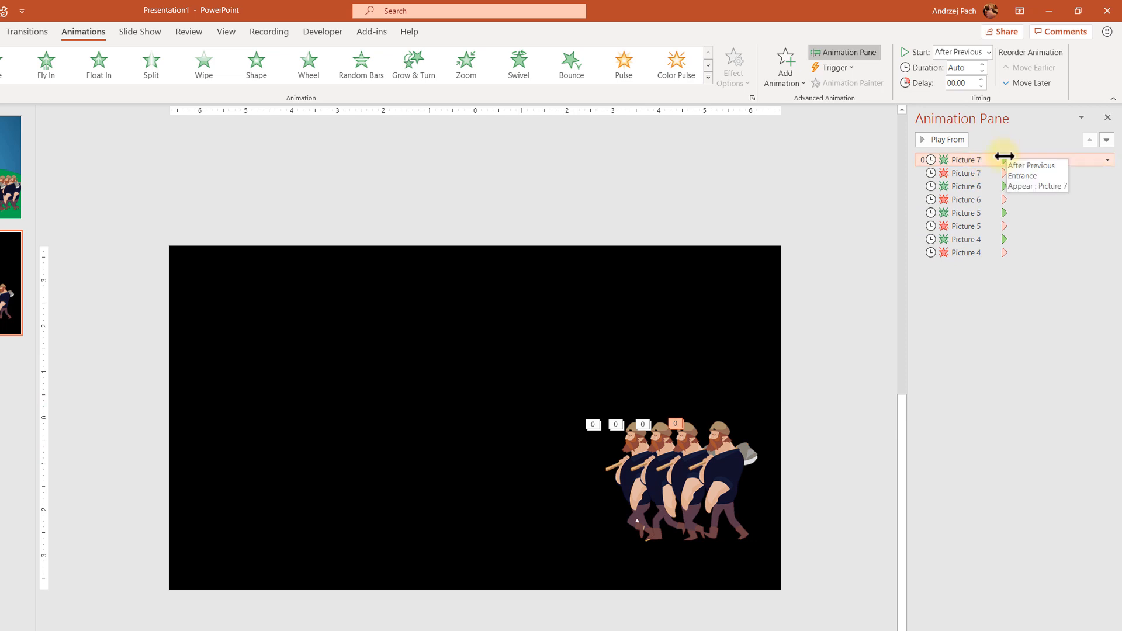
pyautogui.click(987, 185)
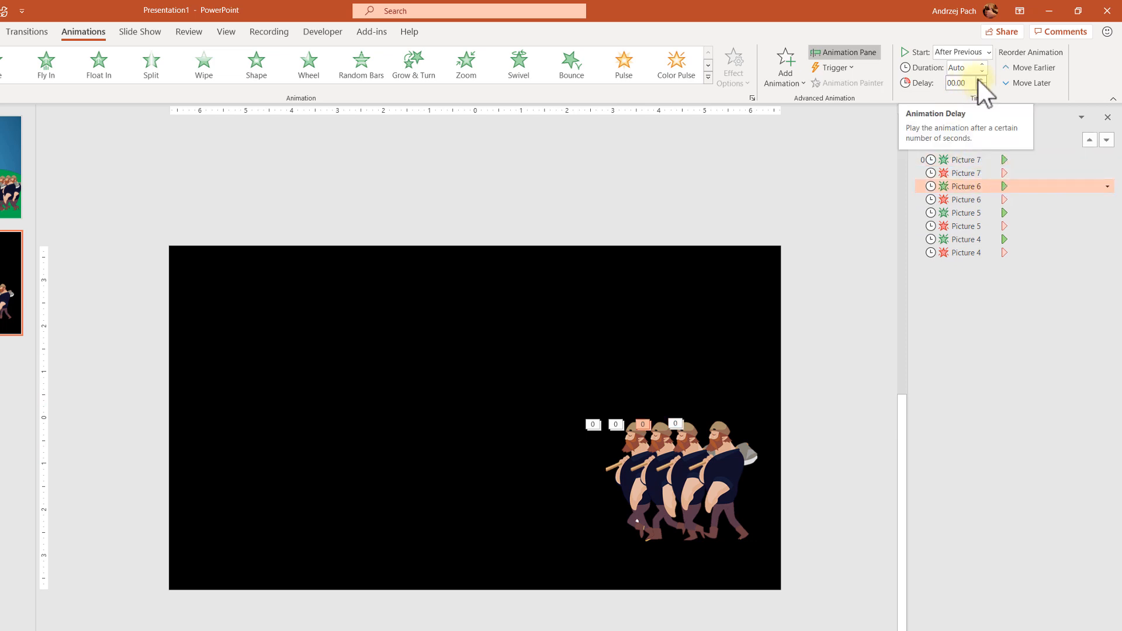
pyautogui.click(982, 174)
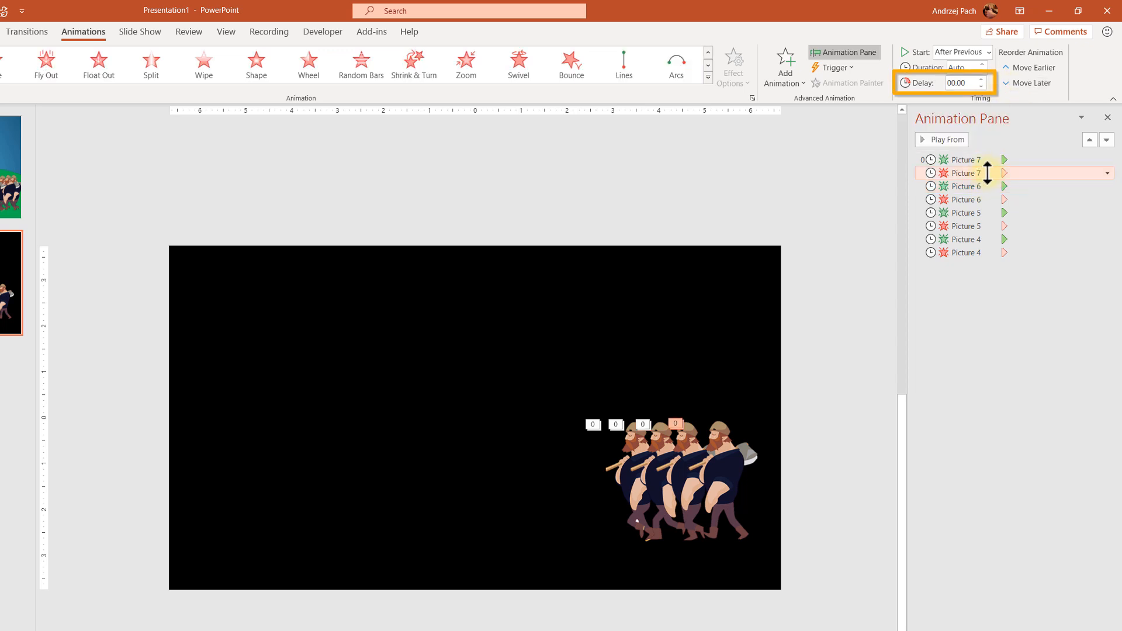
pyautogui.moveTo(987, 173); pyautogui.dragTo(1001, 155)
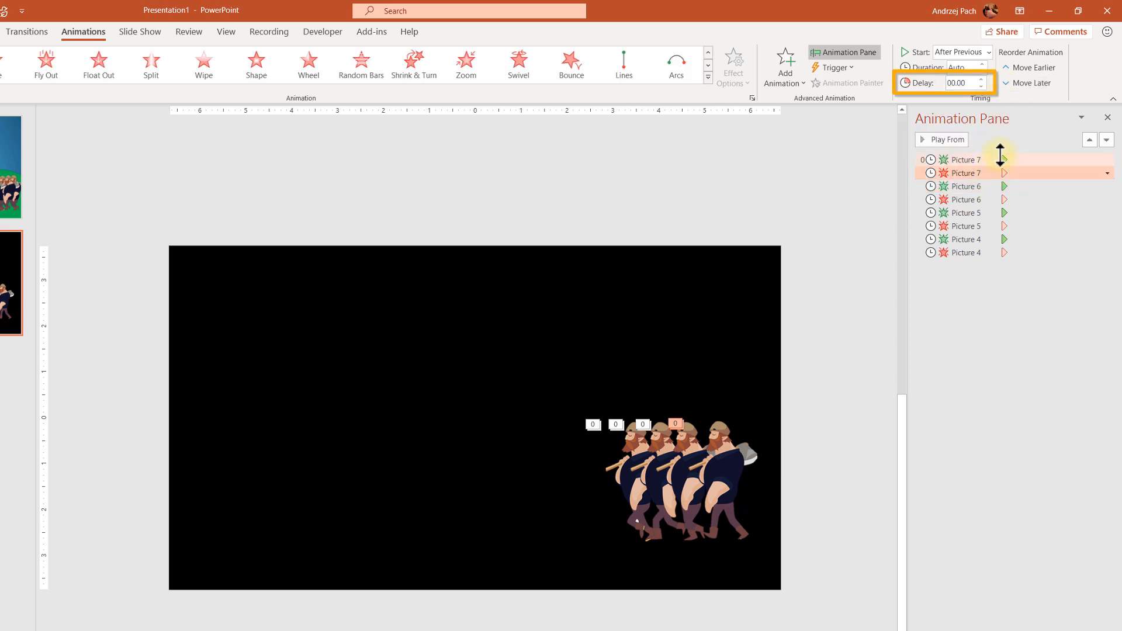
pyautogui.keyDown('ctrl'); pyautogui.click(992, 200); pyautogui.keyUp('ctrl')
pyautogui.keyDown('ctrl'); pyautogui.click(994, 253); pyautogui.keyUp('ctrl')
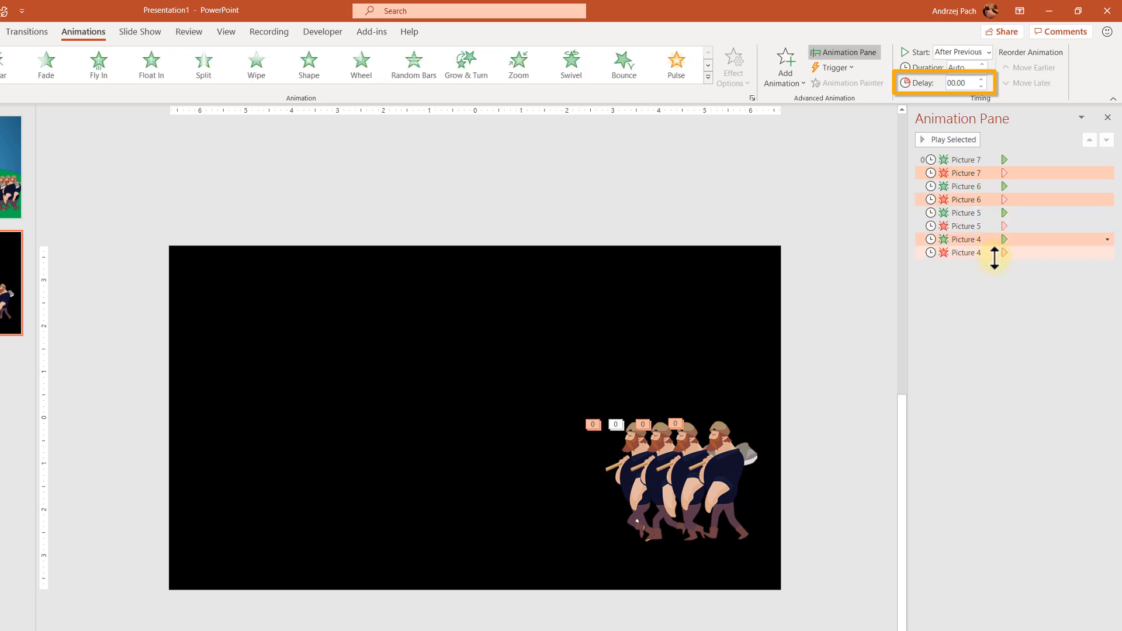
pyautogui.keyDown('ctrl'); pyautogui.click(989, 226); pyautogui.keyUp('ctrl')
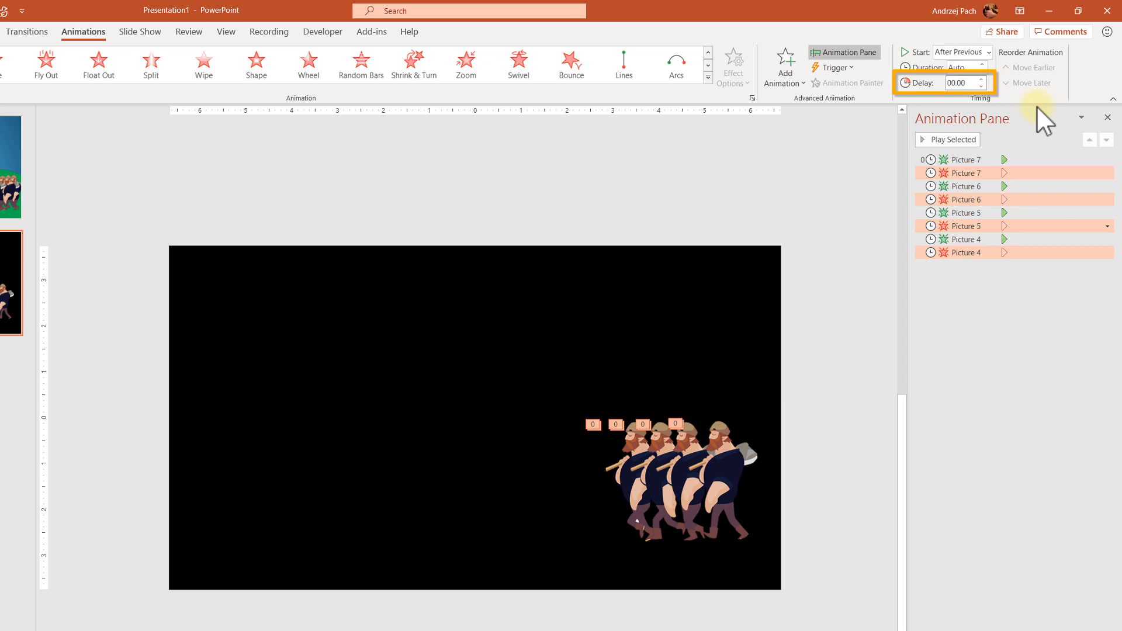
pyautogui.press('BackSpace')
pyautogui.press('BackSpace')
pyautogui.write('10')
pyautogui.press('Return')
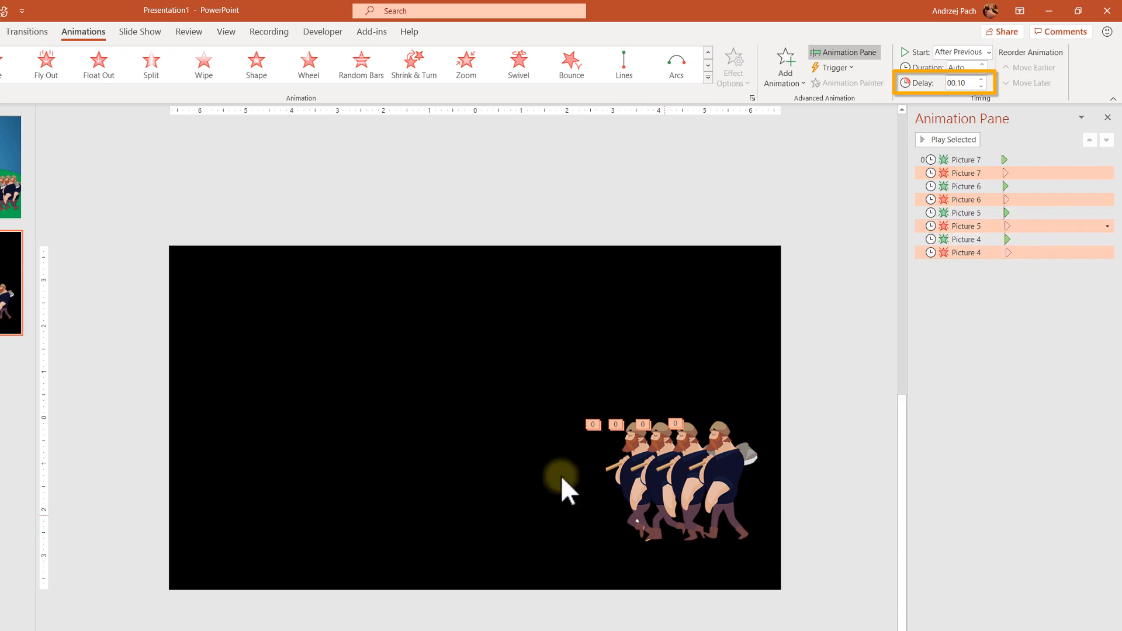
# Shift all four figures slightly right and preview the animation from the first effect
pyautogui.moveTo(469, 337); pyautogui.dragTo(766, 559)
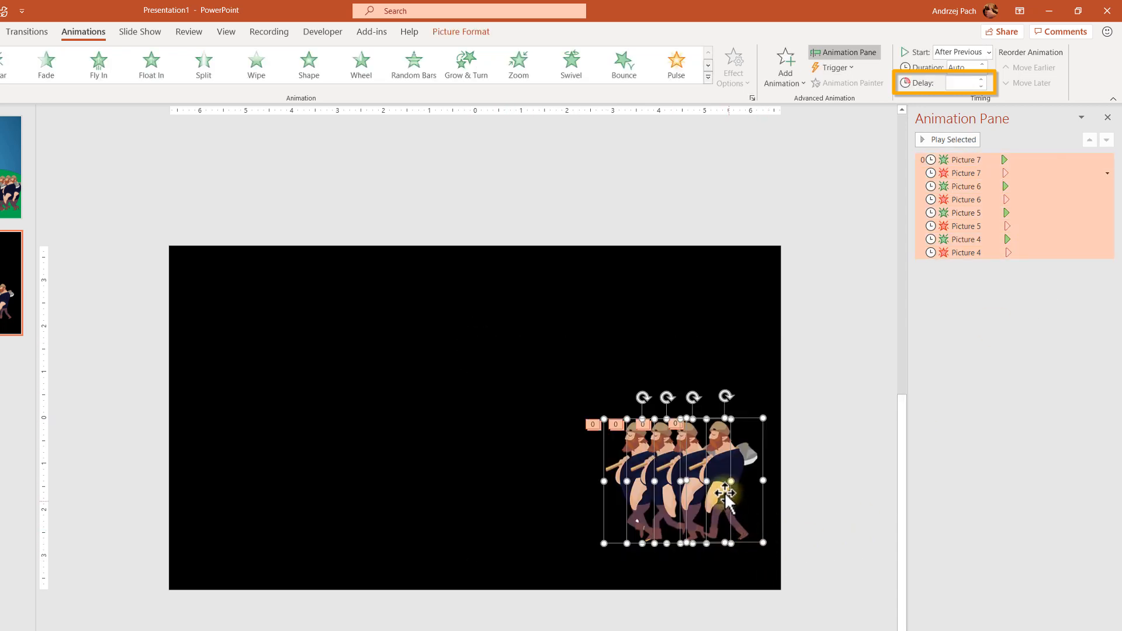
pyautogui.moveTo(730, 493); pyautogui.dragTo(759, 493)
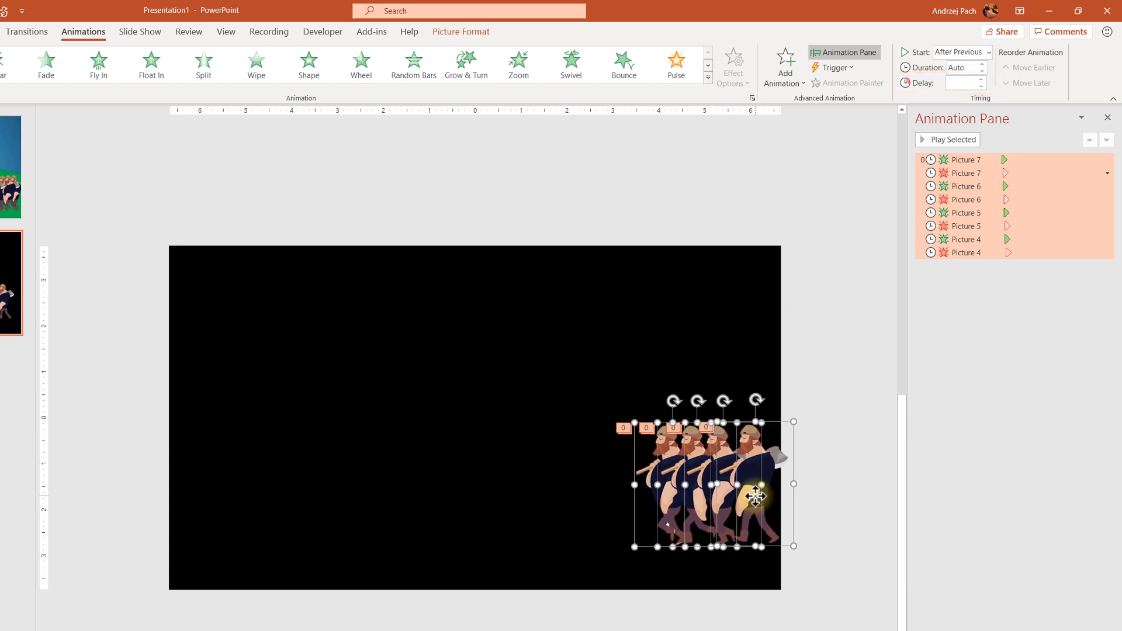
pyautogui.click(958, 292)
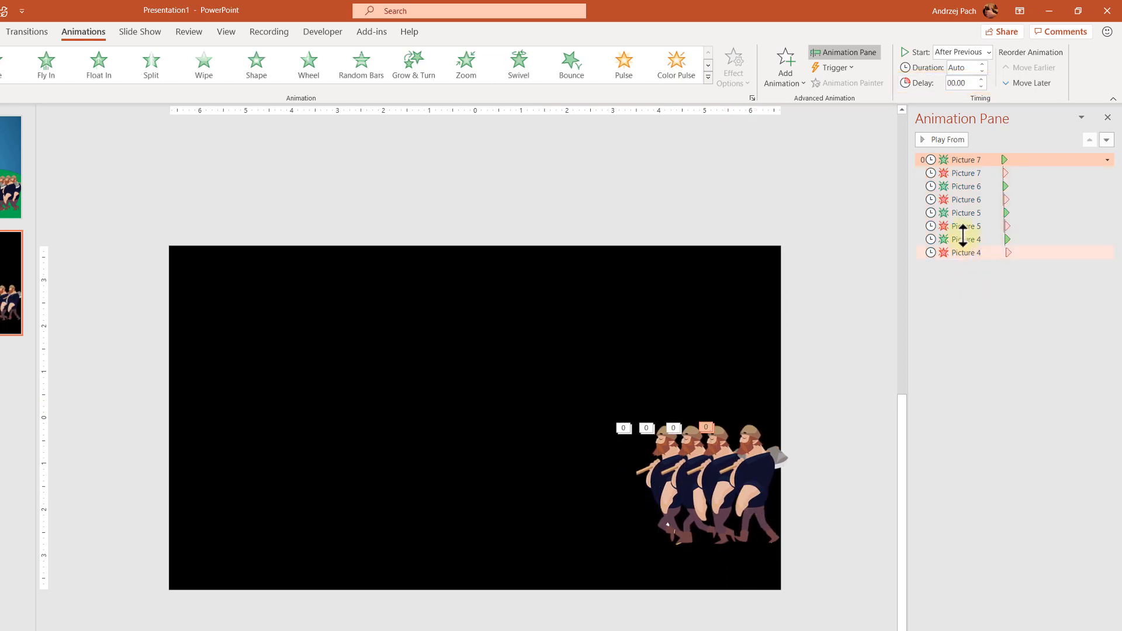
pyautogui.click(957, 140)
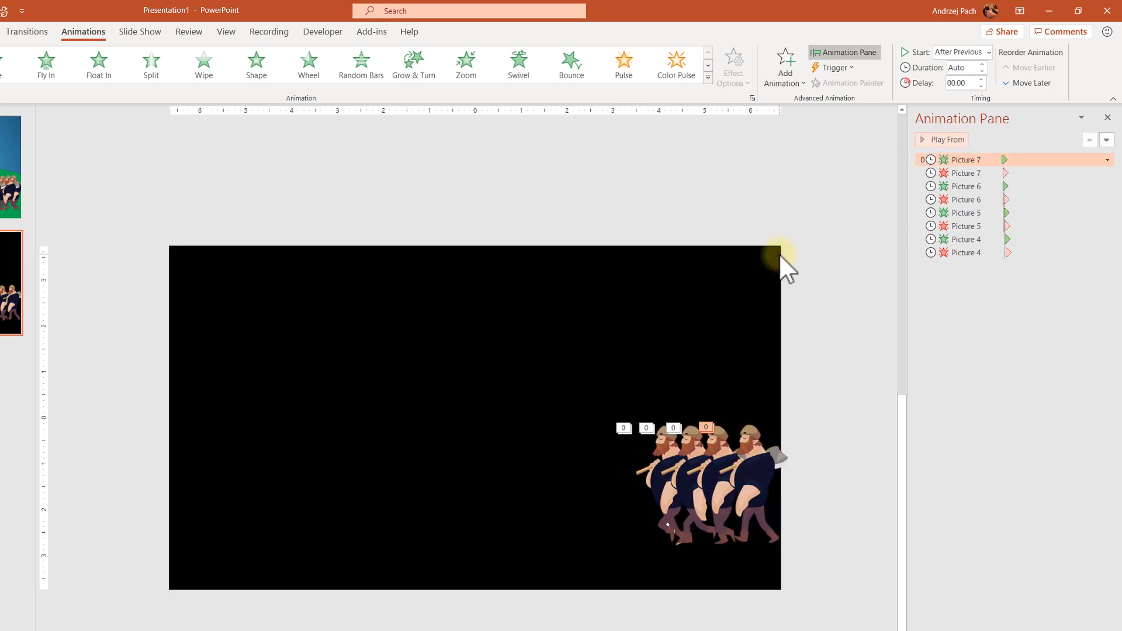
# Duplicate the four-figure group repeatedly, spreading the copies leftward to fill the bottom of the slide
pyautogui.moveTo(521, 352); pyautogui.dragTo(834, 608)
pyautogui.hotkey('ctrl', 'd')
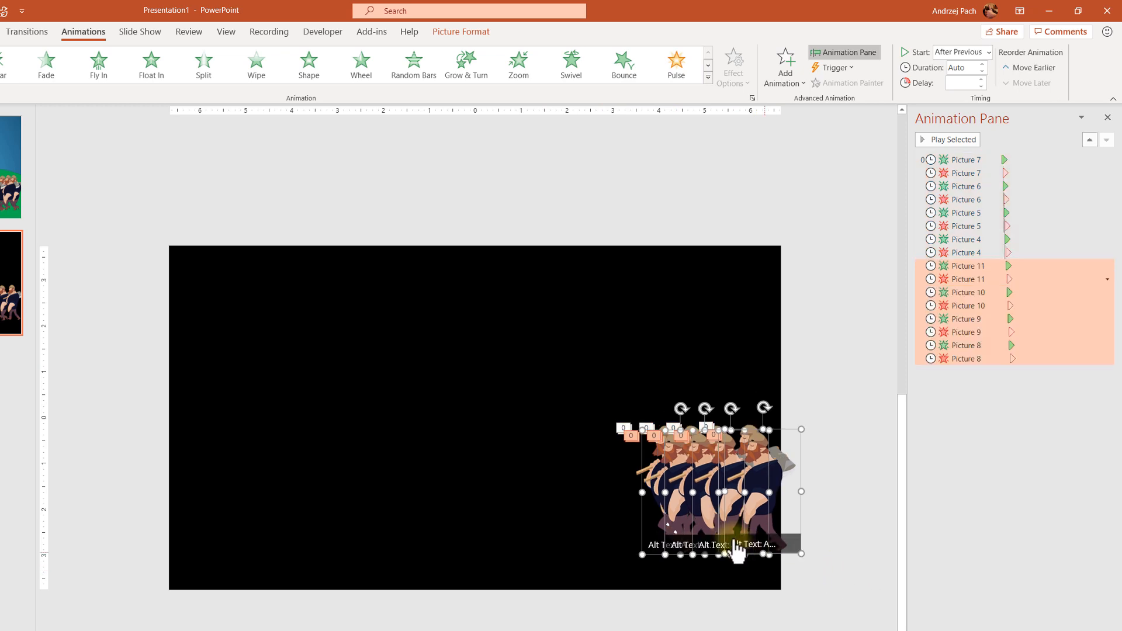
pyautogui.moveTo(717, 500); pyautogui.dragTo(540, 483)
pyautogui.hotkey('ctrl', 's')
pyautogui.click(585, 468)
pyautogui.hotkey('ctrl', 'd')
pyautogui.hotkey('ctrl', 'd')
pyautogui.moveTo(466, 491); pyautogui.dragTo(466, 490)
pyautogui.hotkey('ctrl', 'd')
pyautogui.hotkey('ctrl', 'd')
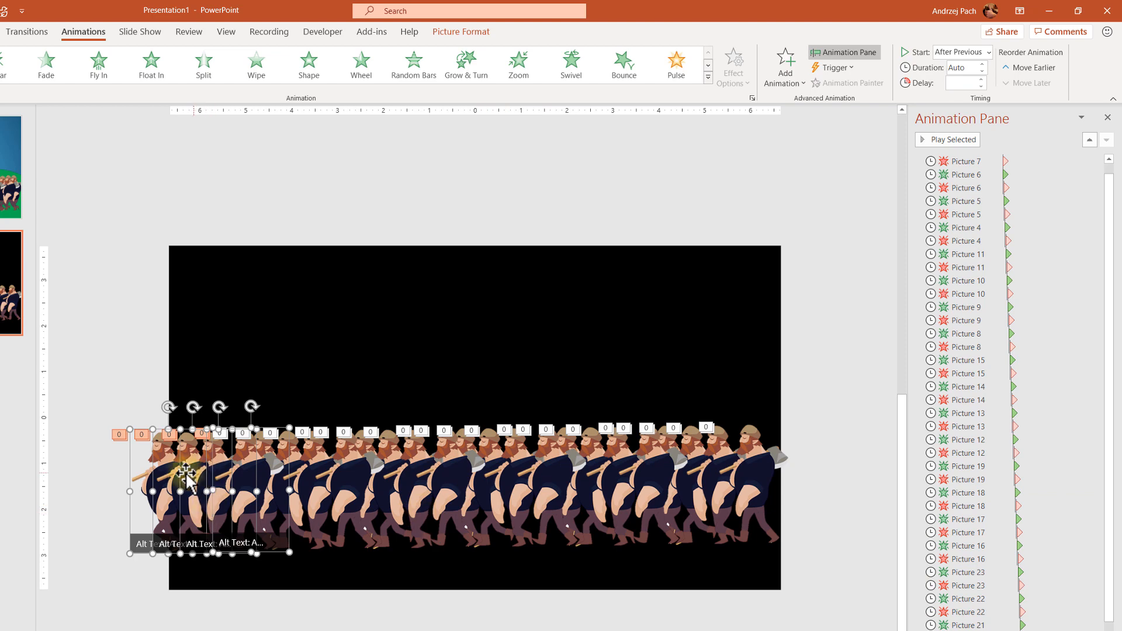
# Preview the selected animations in the animation list
pyautogui.scroll(1, 961, 159)
pyautogui.click(964, 161)
pyautogui.click(960, 143)
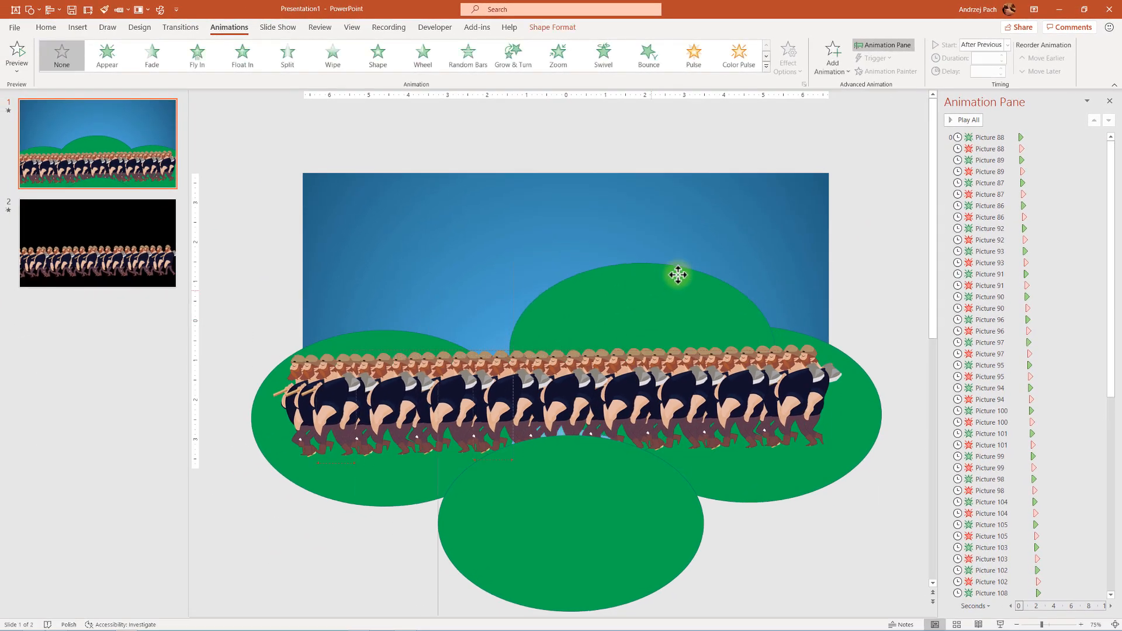
# Undo the accidental hill move and start the slide show from the first slide
pyautogui.moveTo(678, 275); pyautogui.dragTo(692, 259)
pyautogui.hotkey('ctrl', 'z')
pyautogui.press('F5')
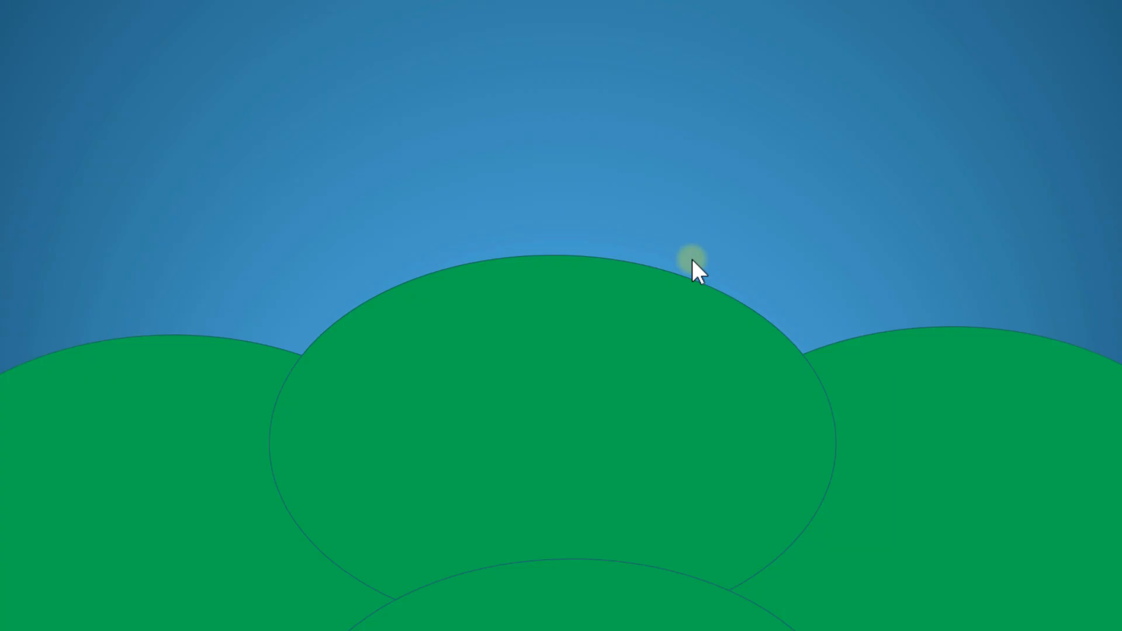